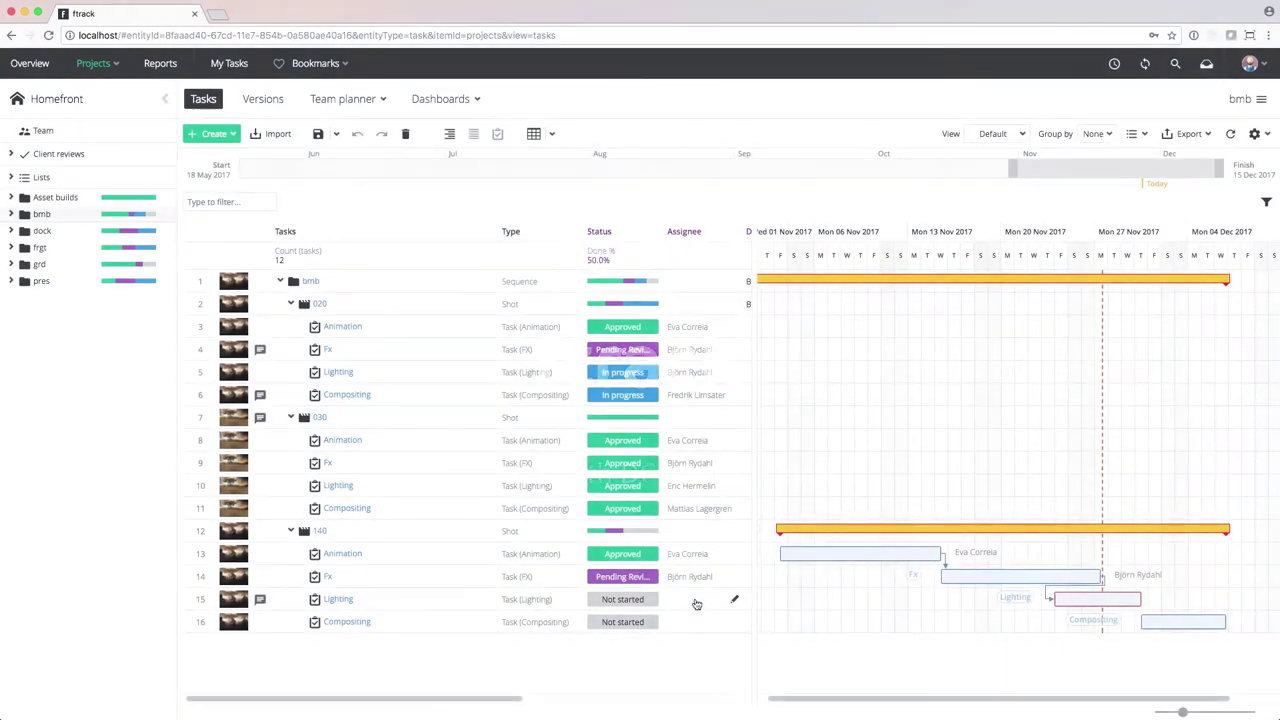
Assign the lighting artist to shot 140's Lighting task.
left_click(731, 601)
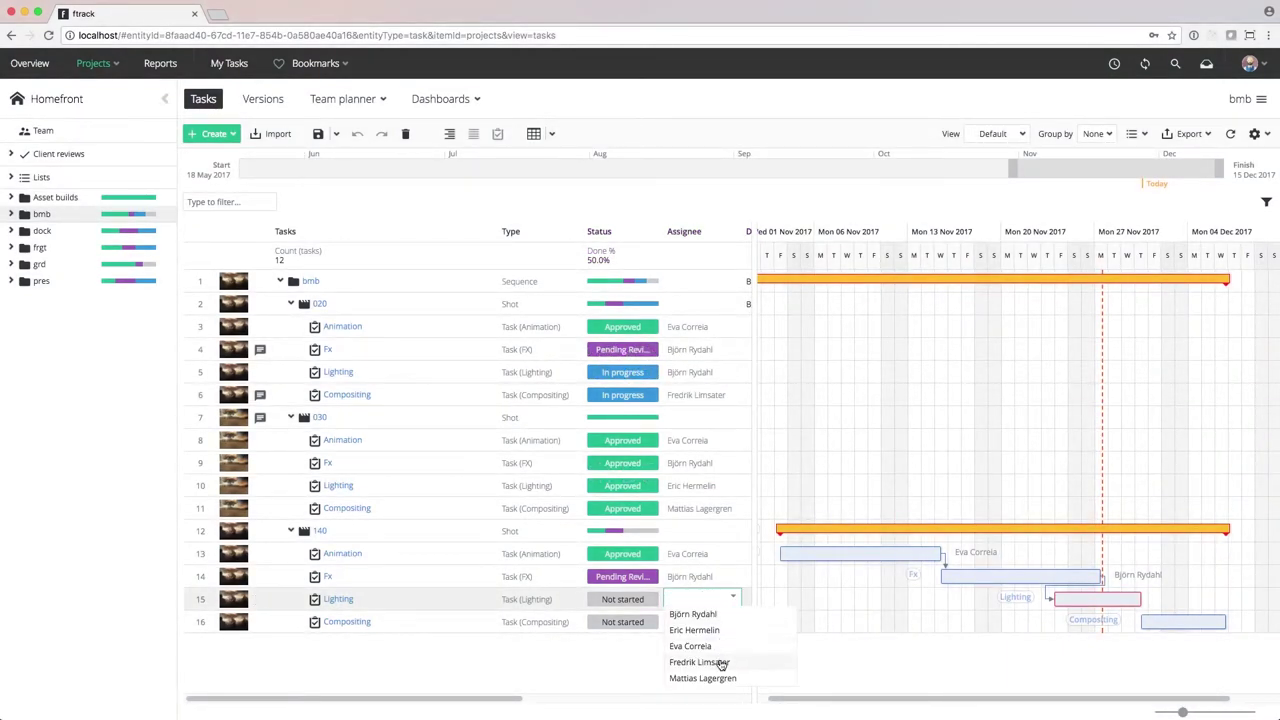
left_click(719, 631)
left_click(591, 661)
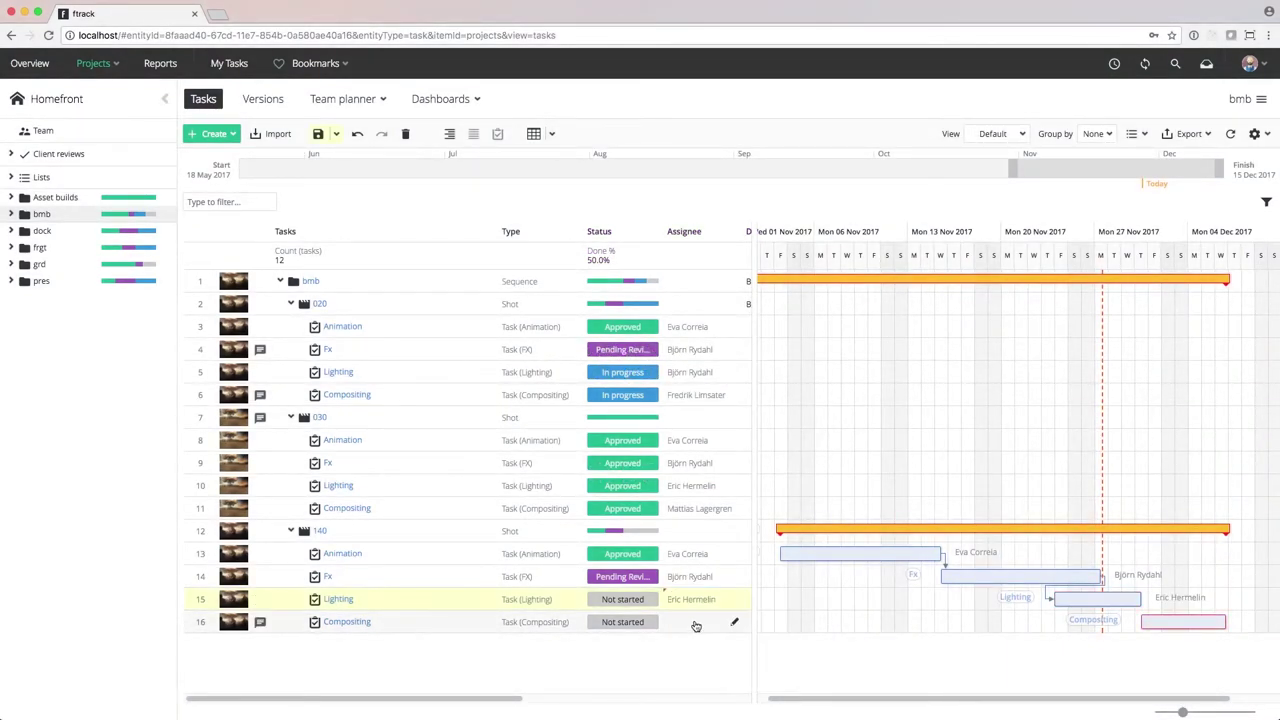
Assign the Compositing task's artist, save, and move Lighting 140 into In Progress.
left_click(733, 623)
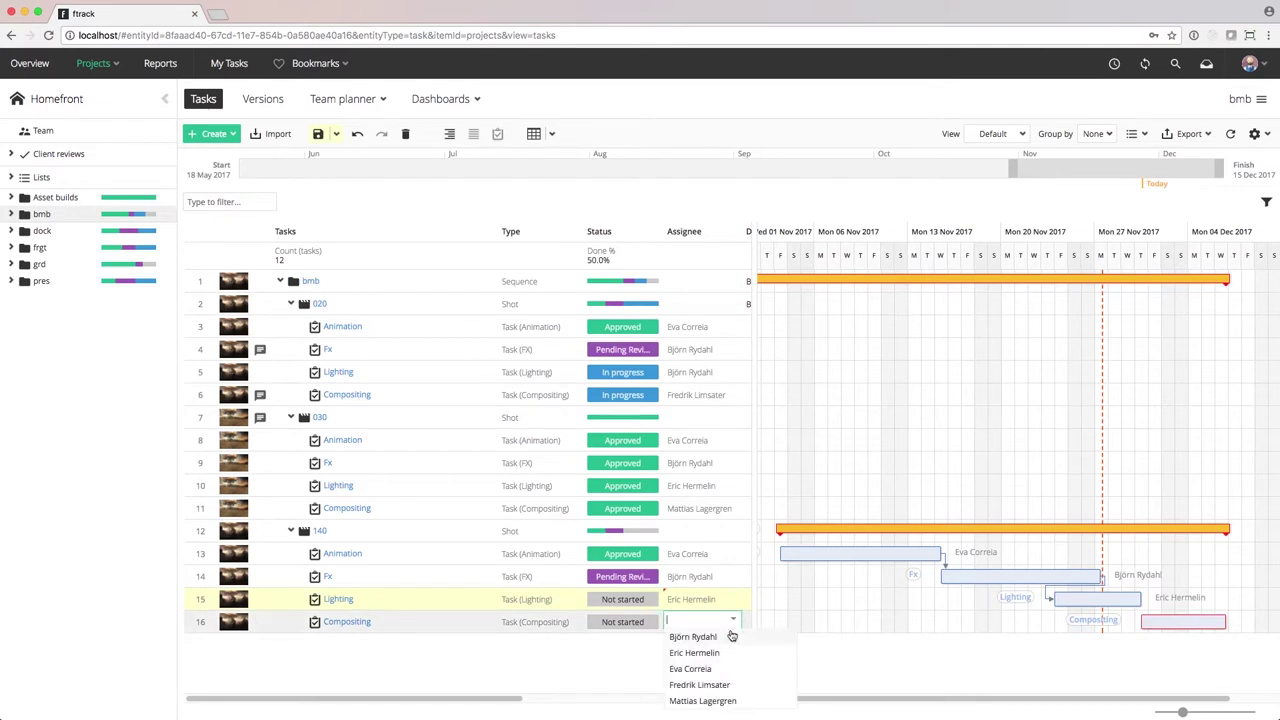
left_click(726, 700)
left_click(655, 677)
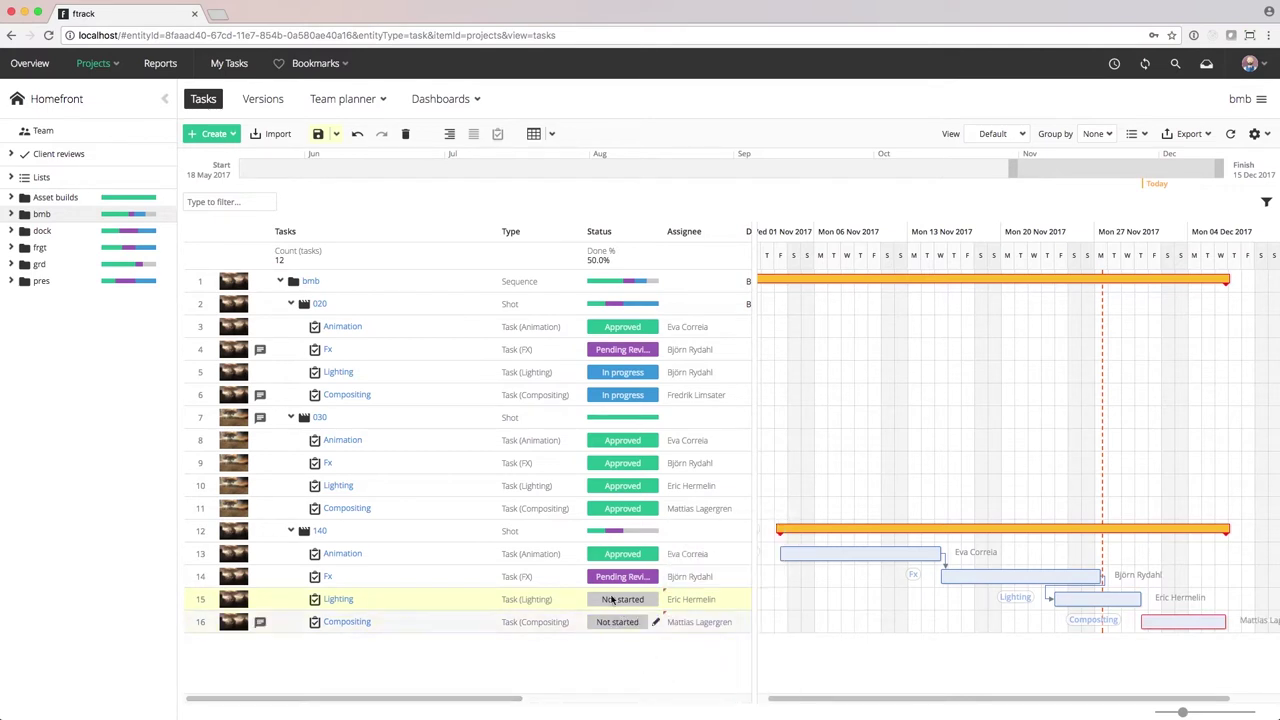
left_click(318, 135)
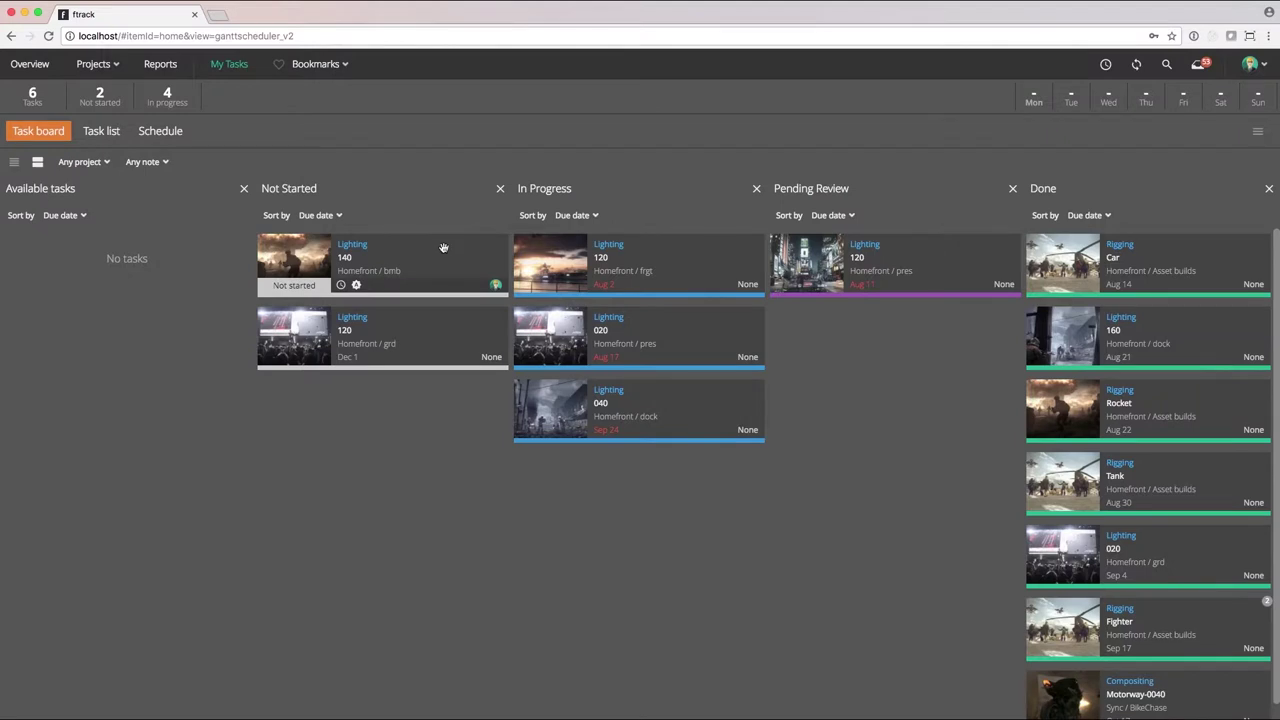
left_click_drag(443, 247, 625, 247)
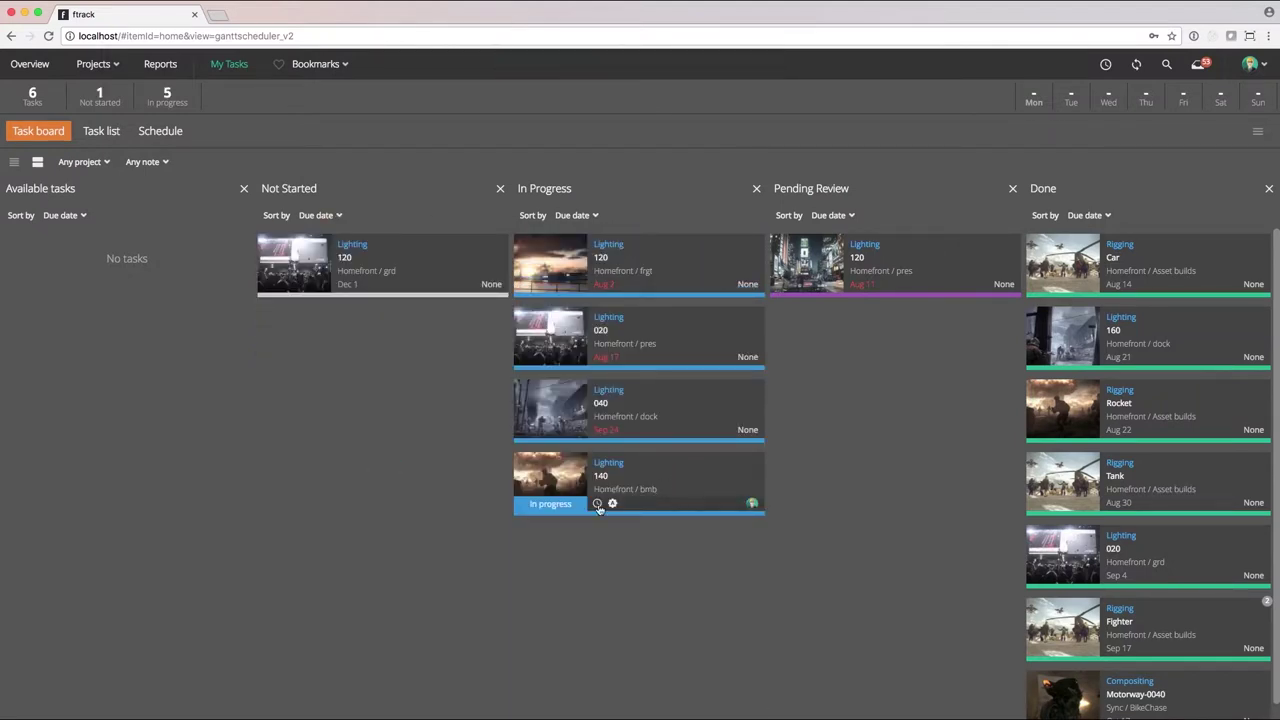
Start the timer on the Lighting 140 card and launch Maya 2017 from its actions.
left_click(597, 505)
left_click(1189, 143)
left_click(858, 392)
left_click(612, 503)
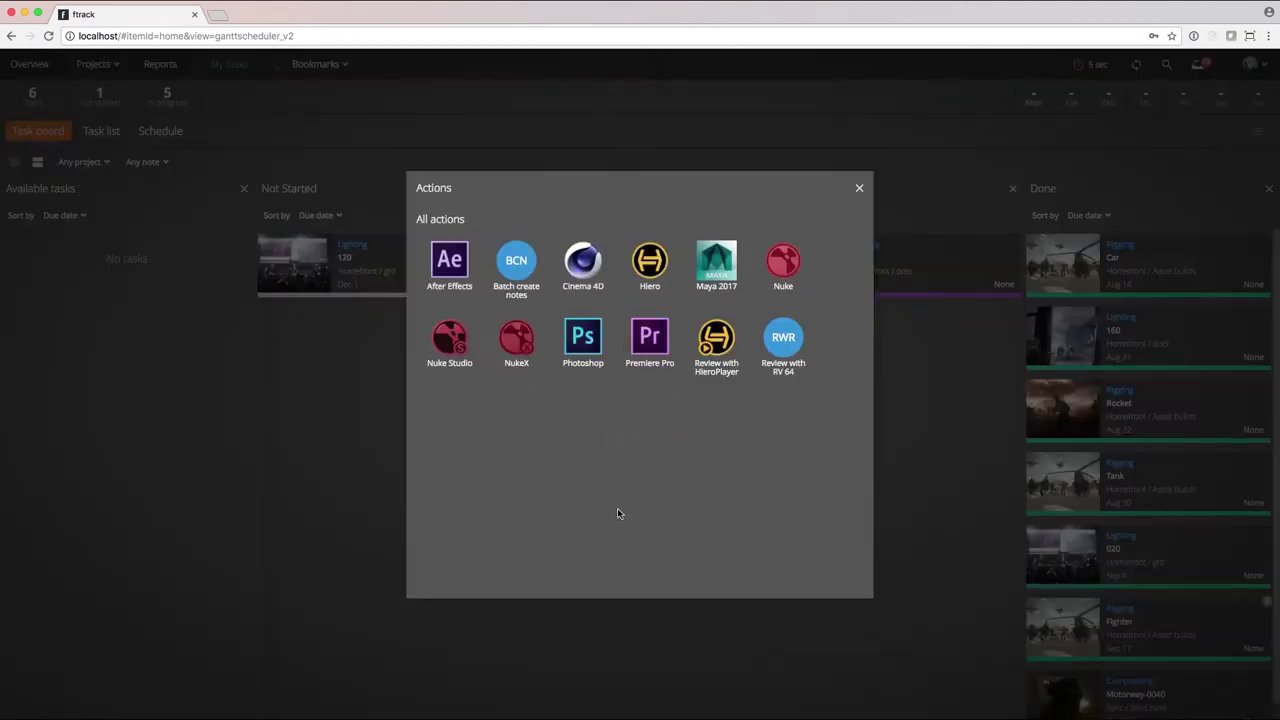
left_click(734, 272)
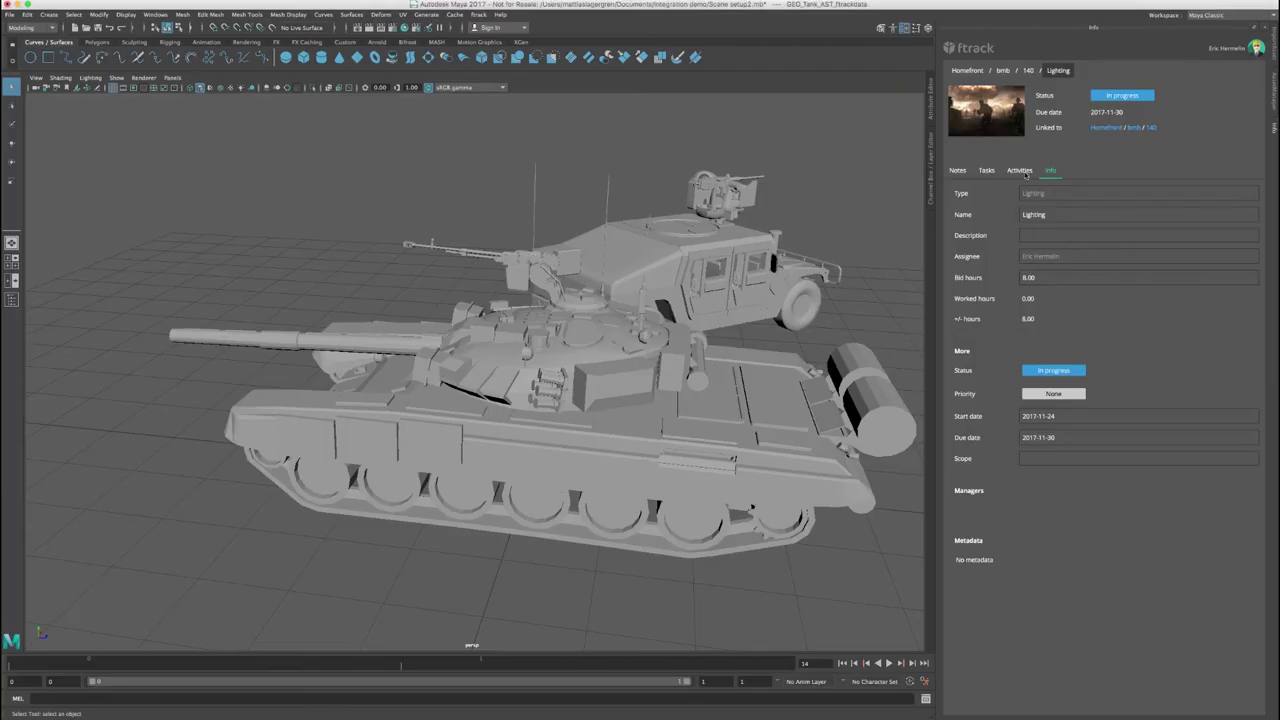
Review the Activities and Tasks tabs, then post 'I'm starting on this task now' as a note.
left_click(1021, 172)
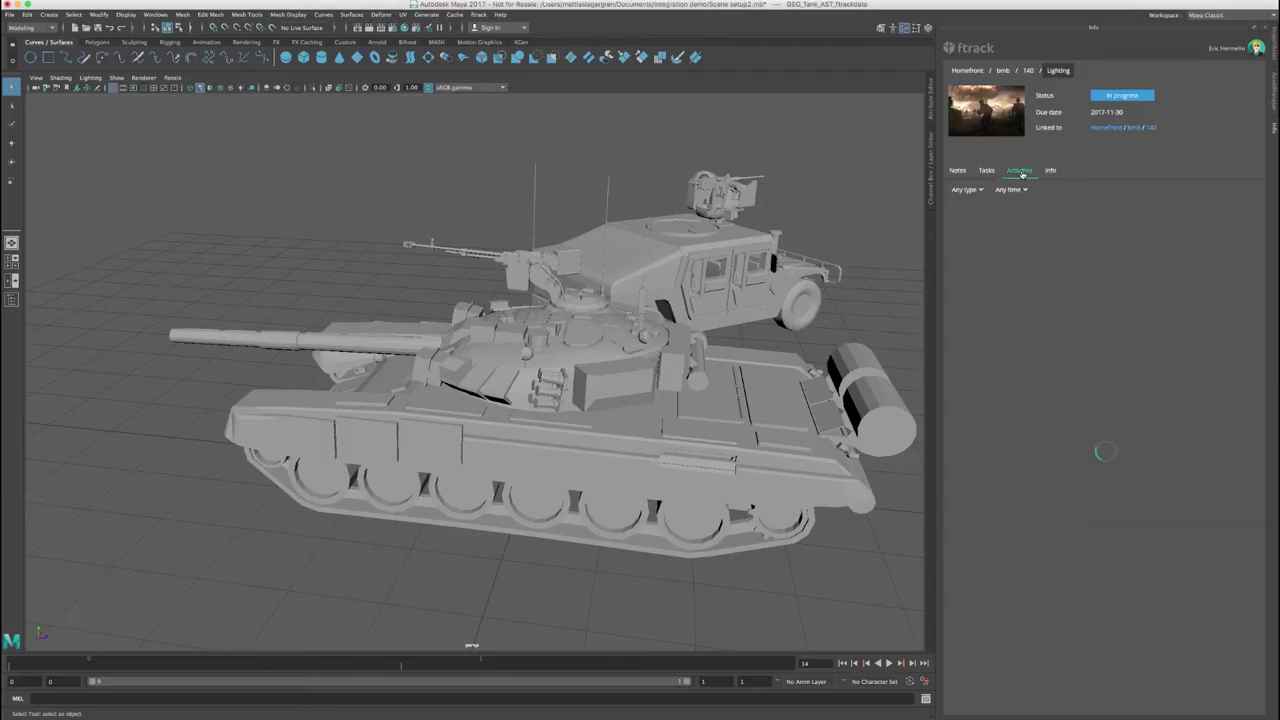
left_click(985, 172)
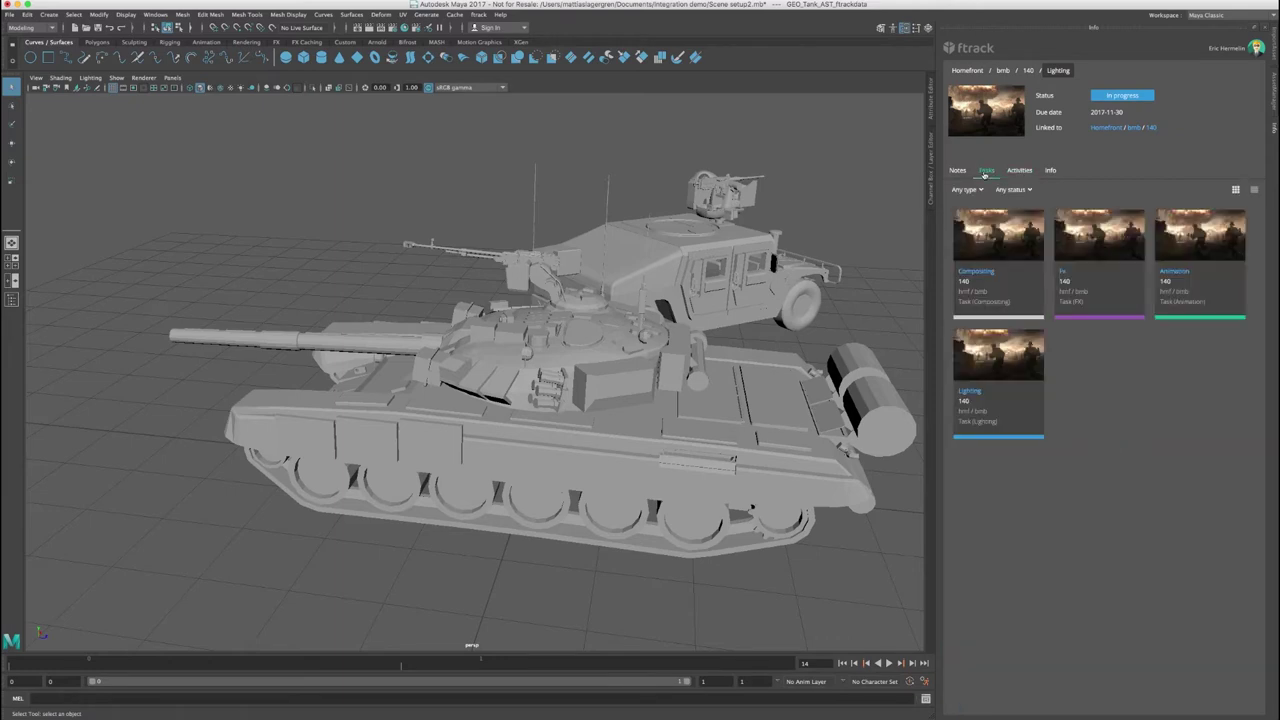
left_click(958, 171)
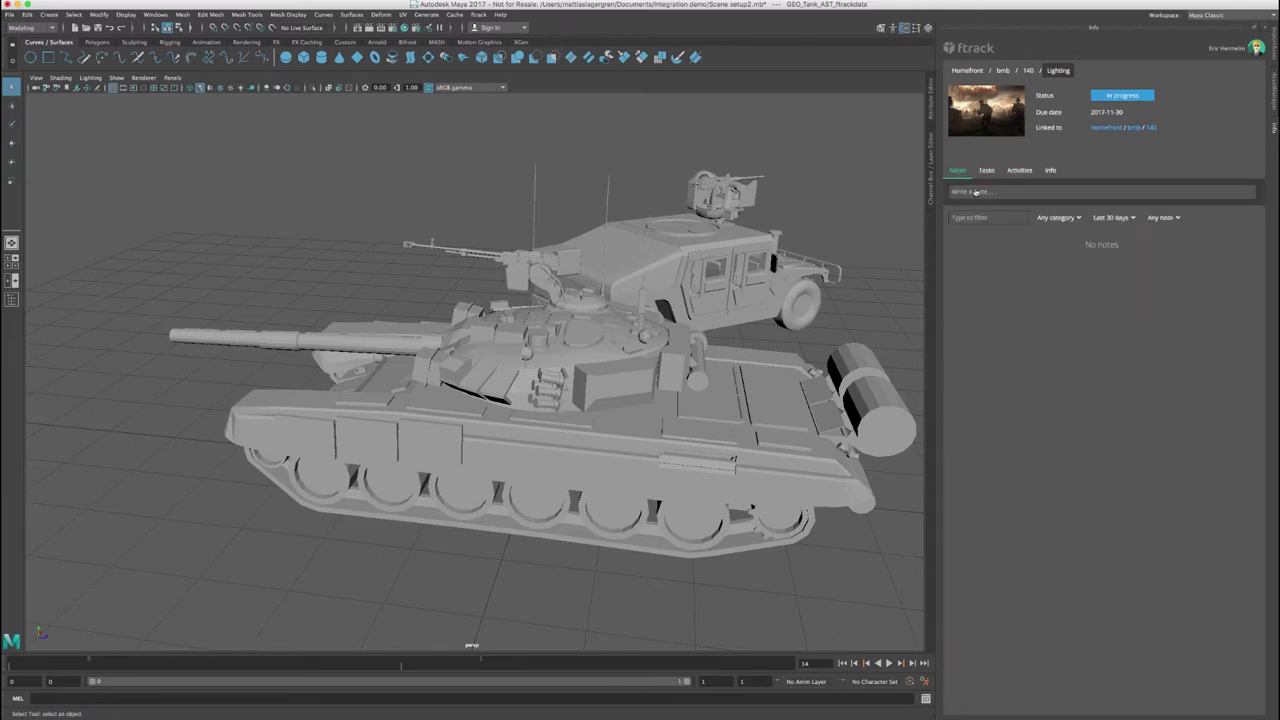
left_click(1000, 191)
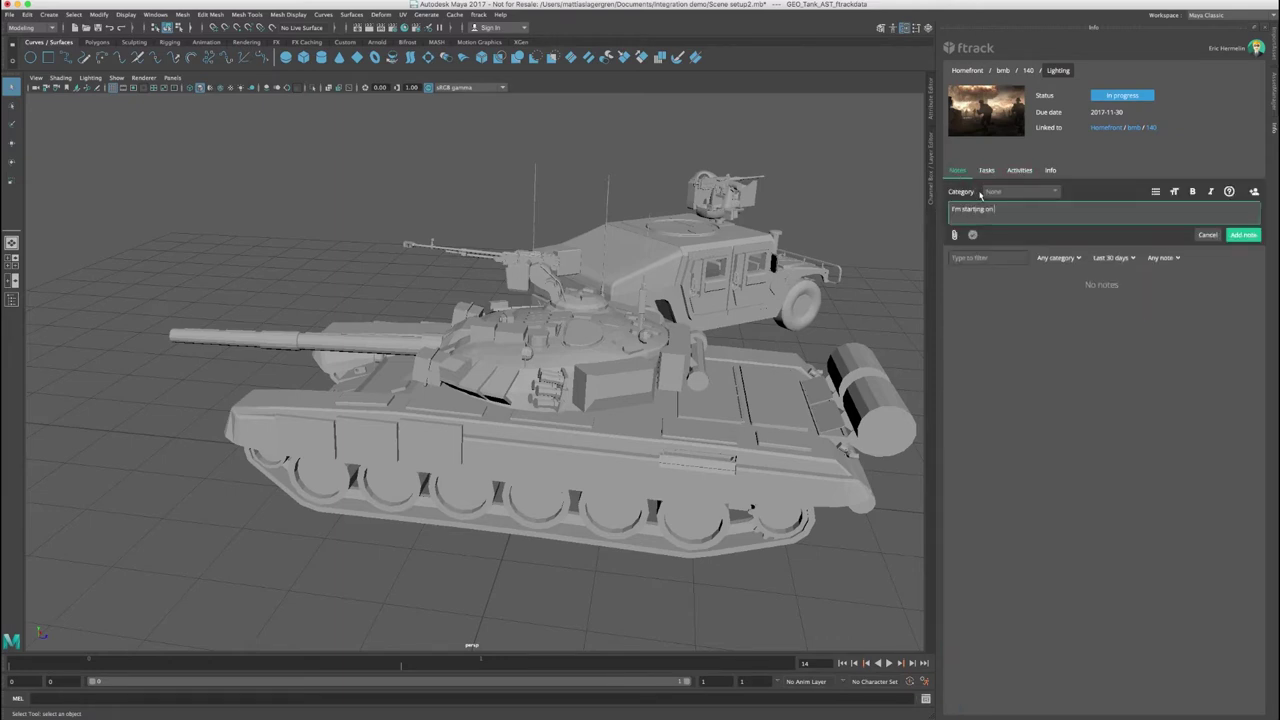
left_click(1244, 235)
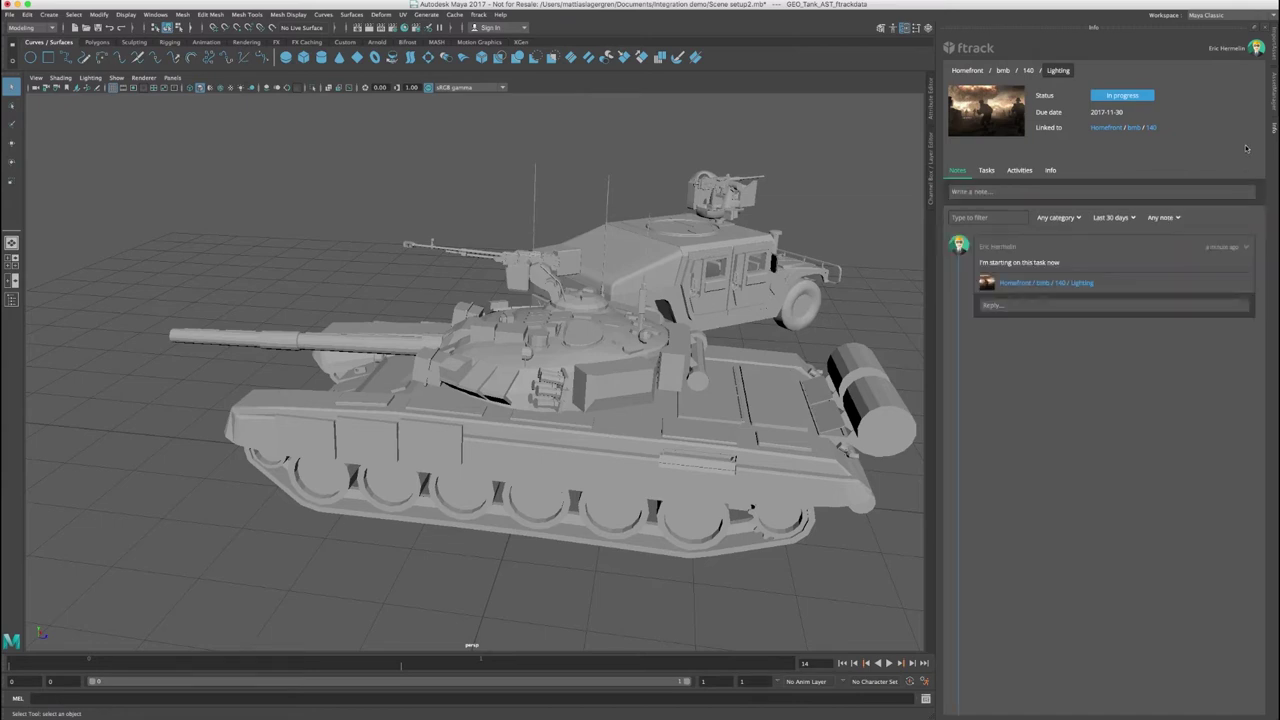
In the ftrack asset manager, switch the tank to version 2, then back to version 1.
left_click(1274, 83)
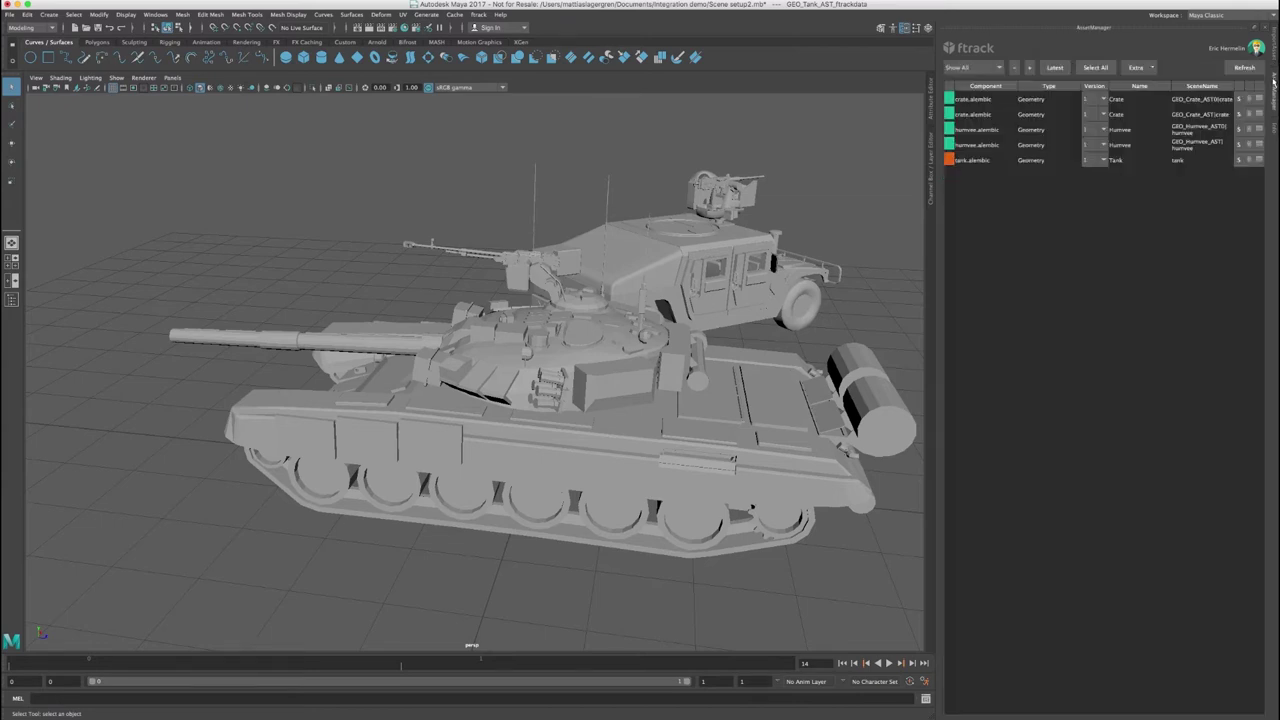
left_click(1090, 172)
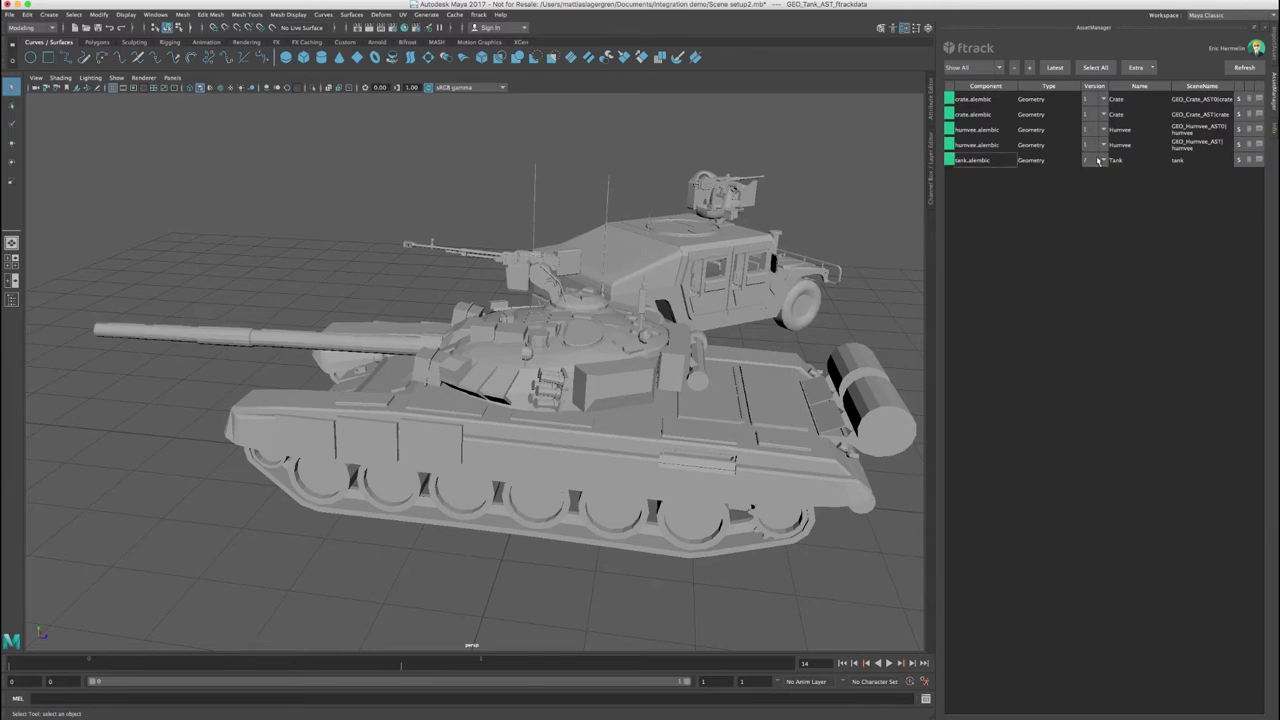
left_click(1087, 178)
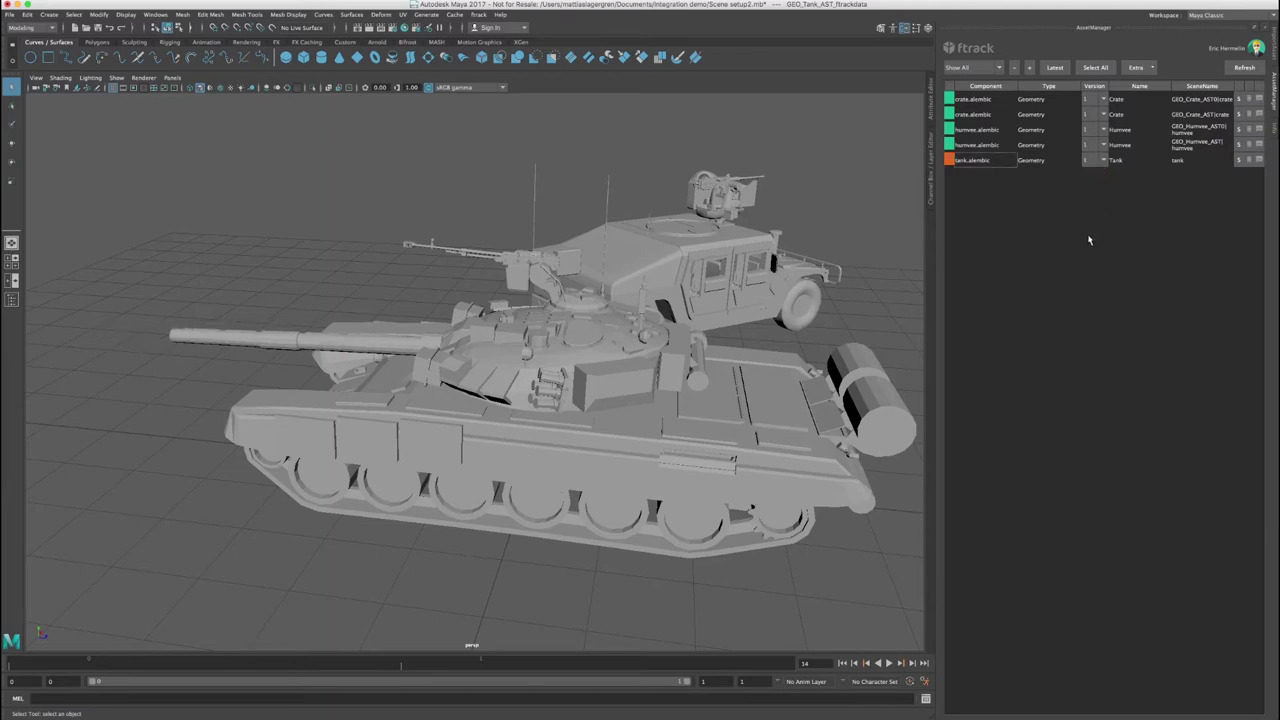
left_click(1055, 67)
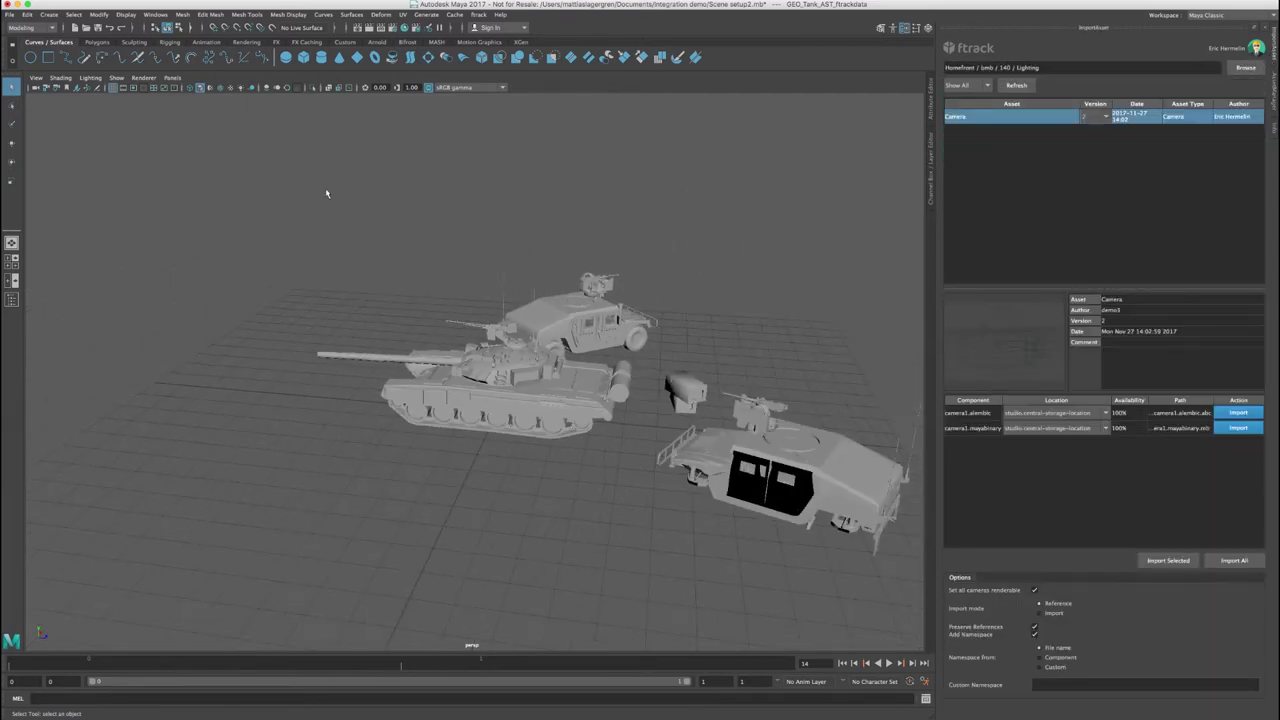
Select the tank through the Outliner, then rotate it and move it up and right.
left_click(155, 14)
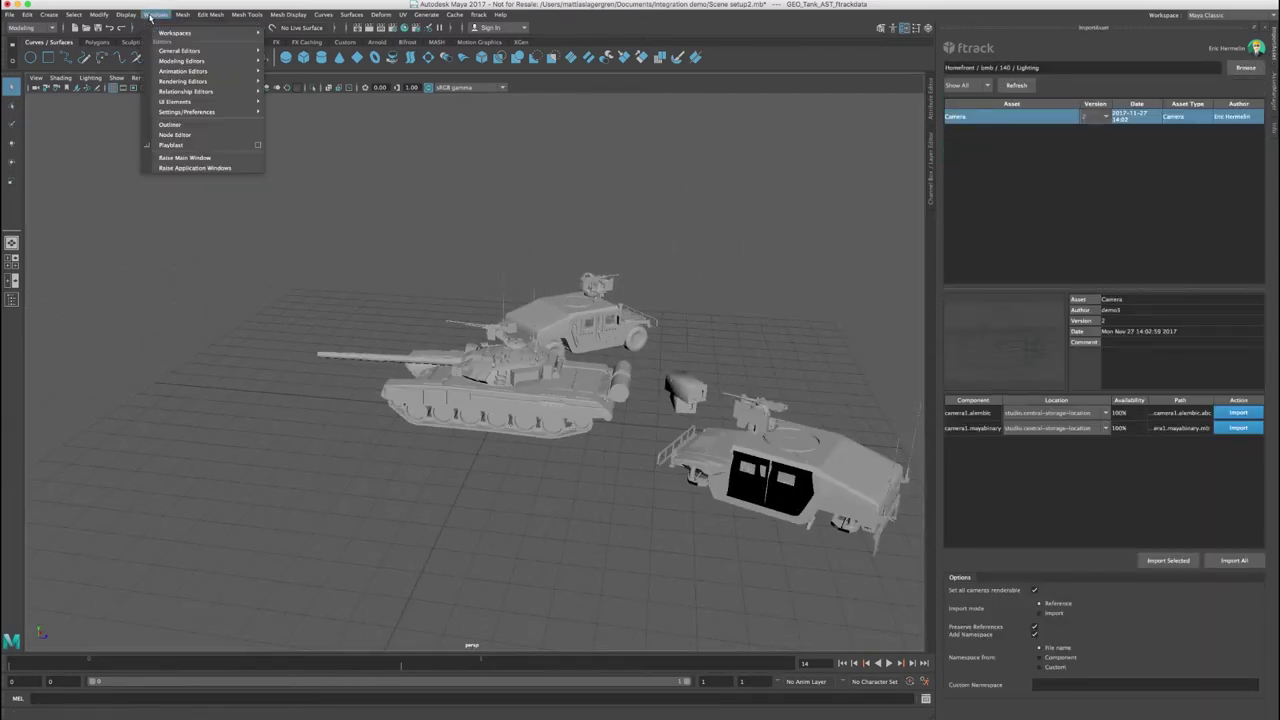
left_click(170, 124)
left_click(150, 212)
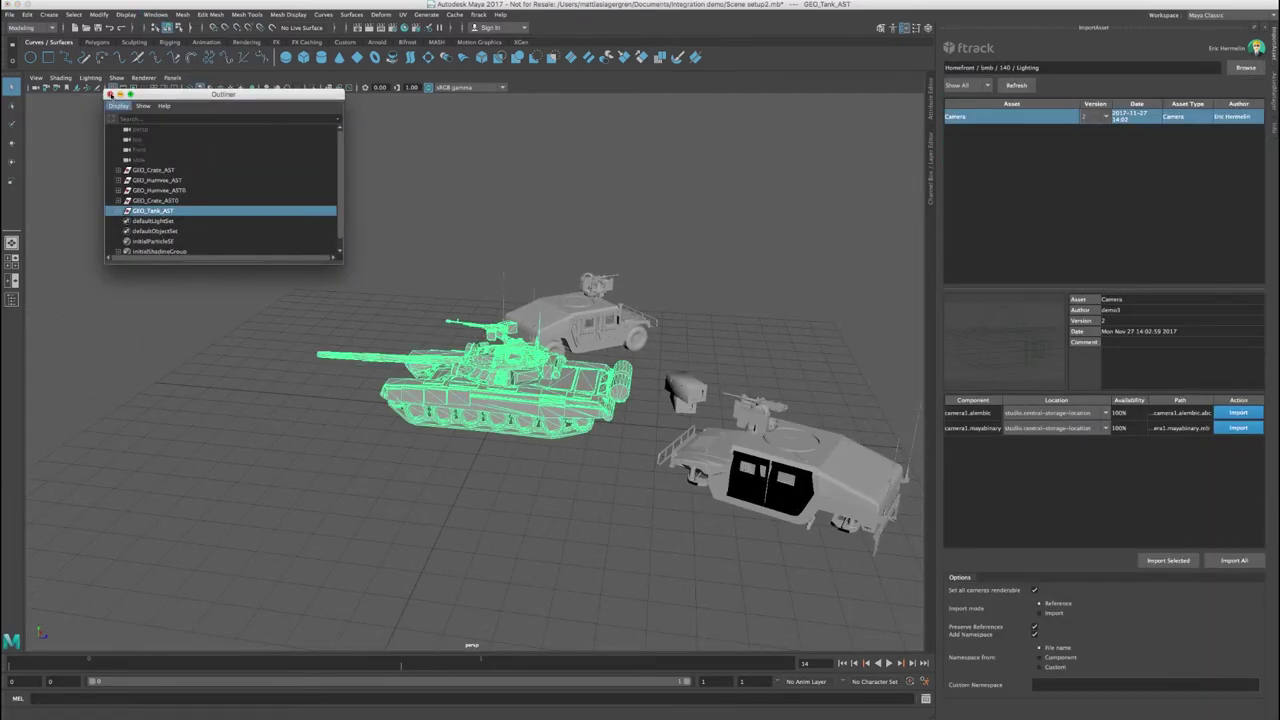
left_click(110, 95)
key("e")
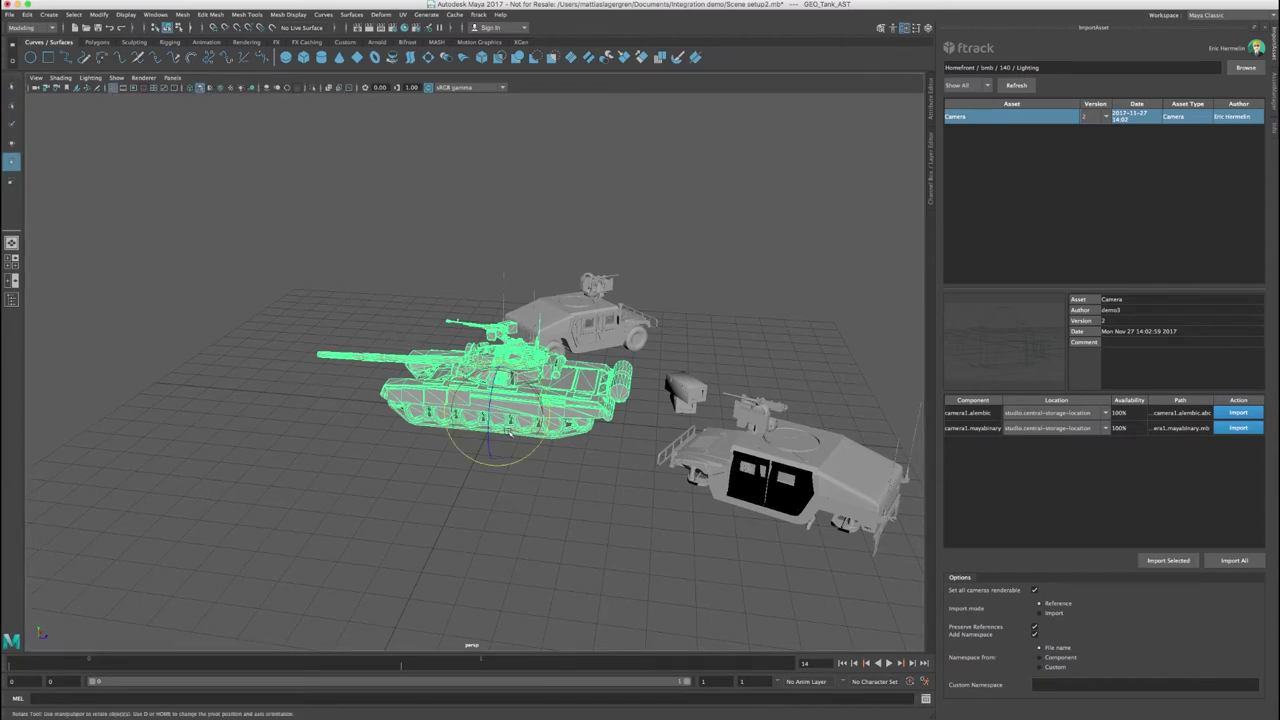
left_click_drag(509, 432, 400, 345)
key("w")
left_click_drag(674, 398, 565, 405)
Import camera1.alembic into the scene and play the animation through it.
left_click(565, 405)
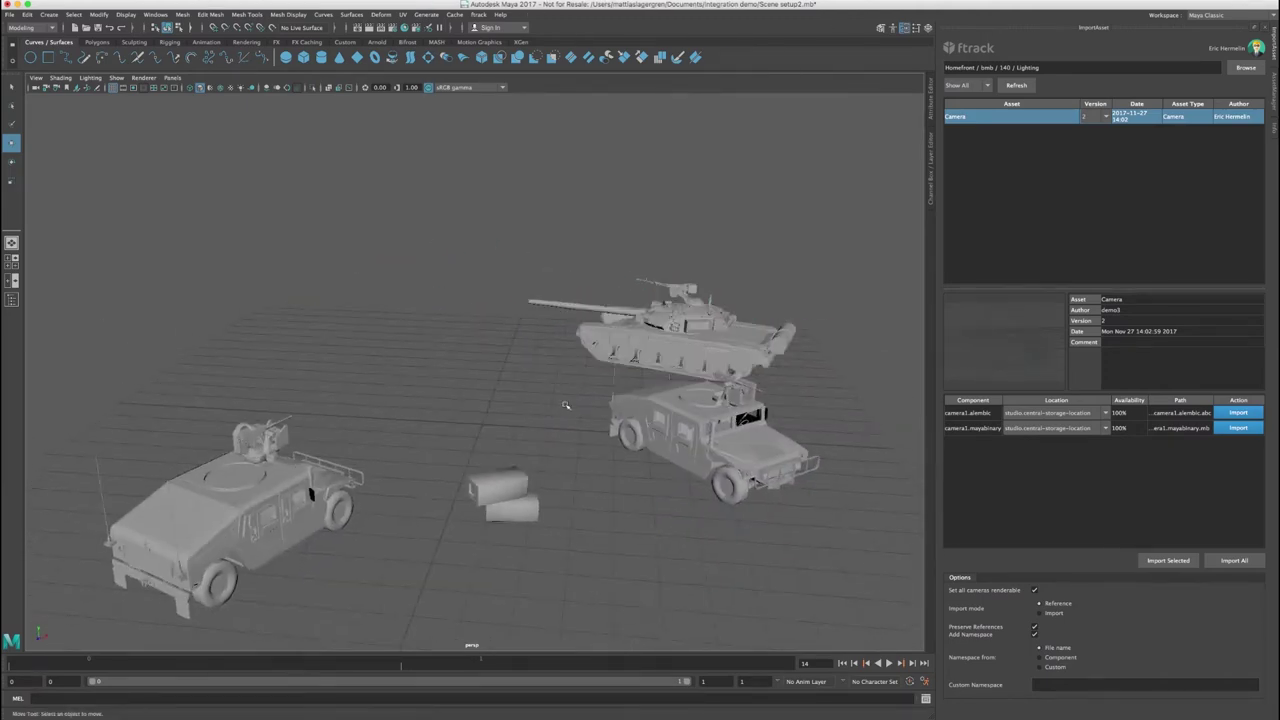
left_click(1240, 413)
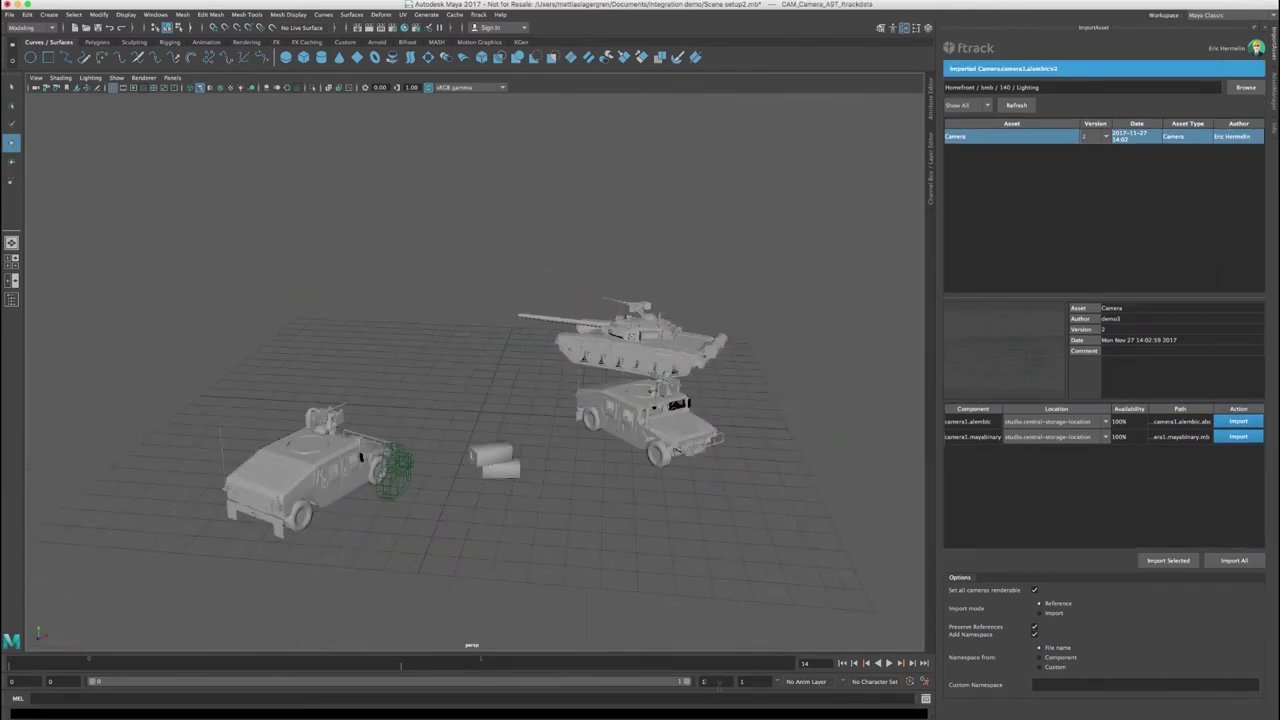
left_click(889, 663)
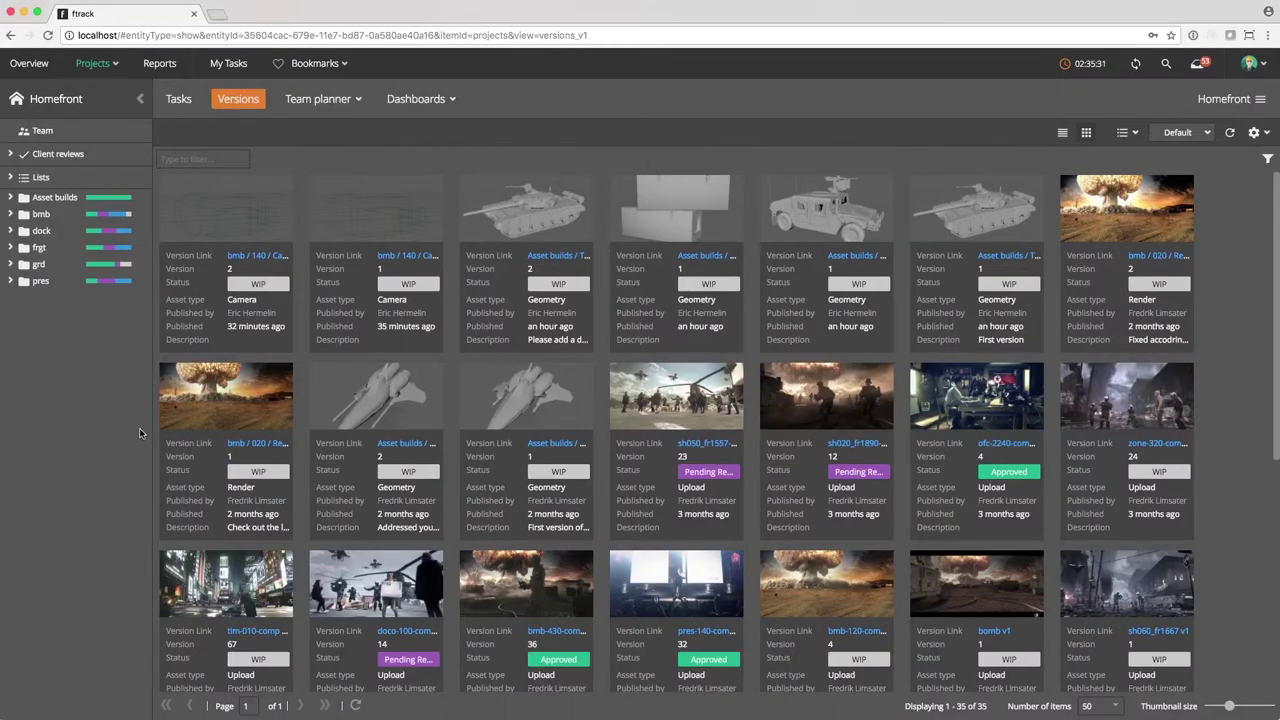
Preview the tank geometry version and play the explosion render in the Versions grid.
left_click(534, 211)
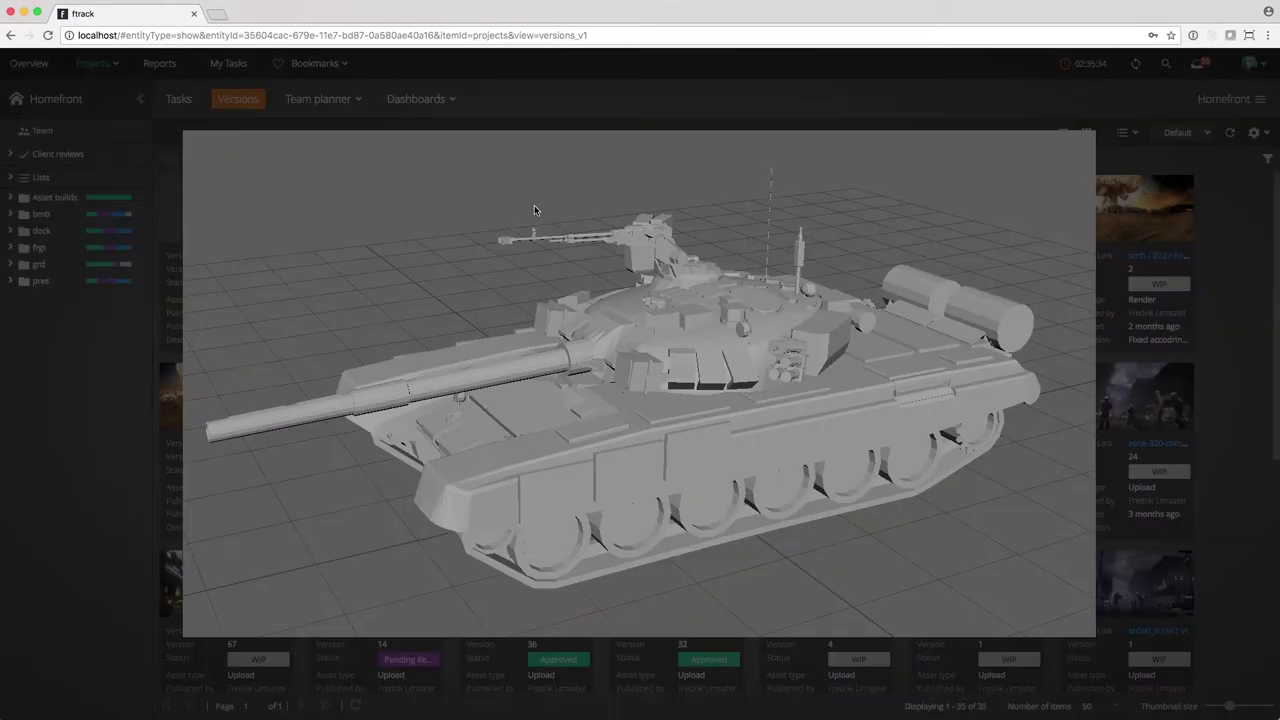
left_click(132, 333)
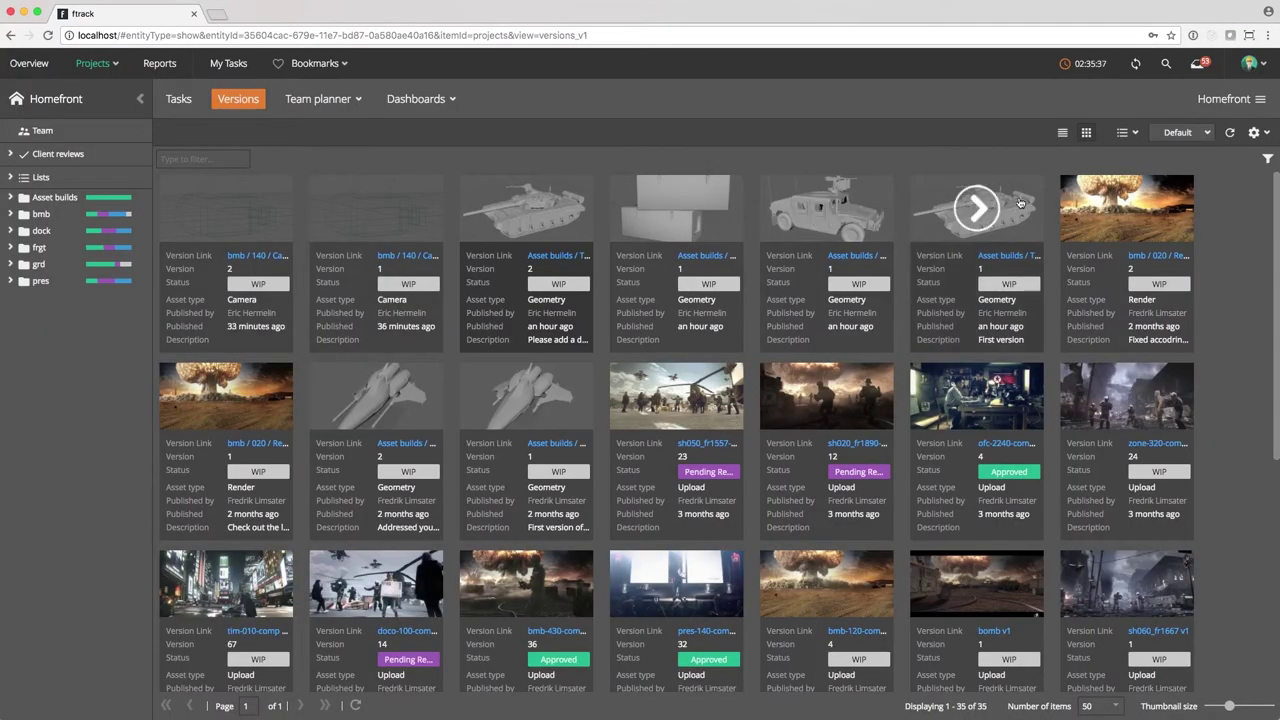
left_click(1127, 208)
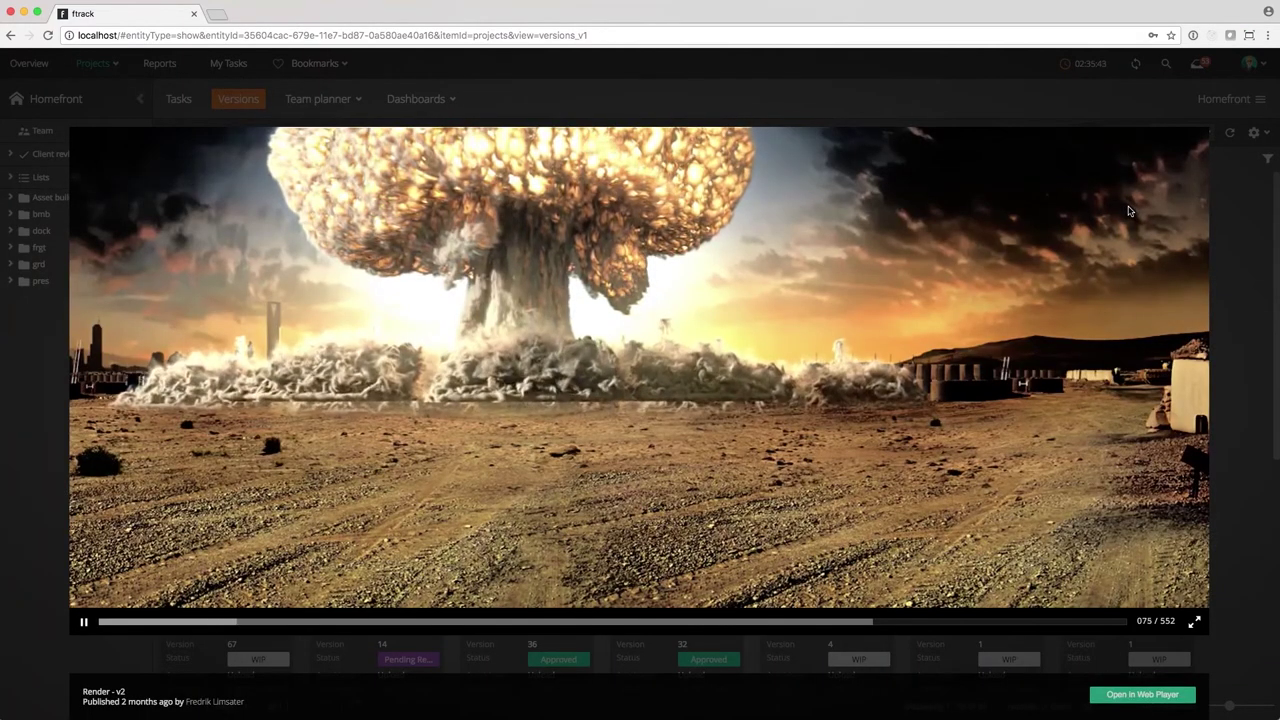
left_click(1232, 211)
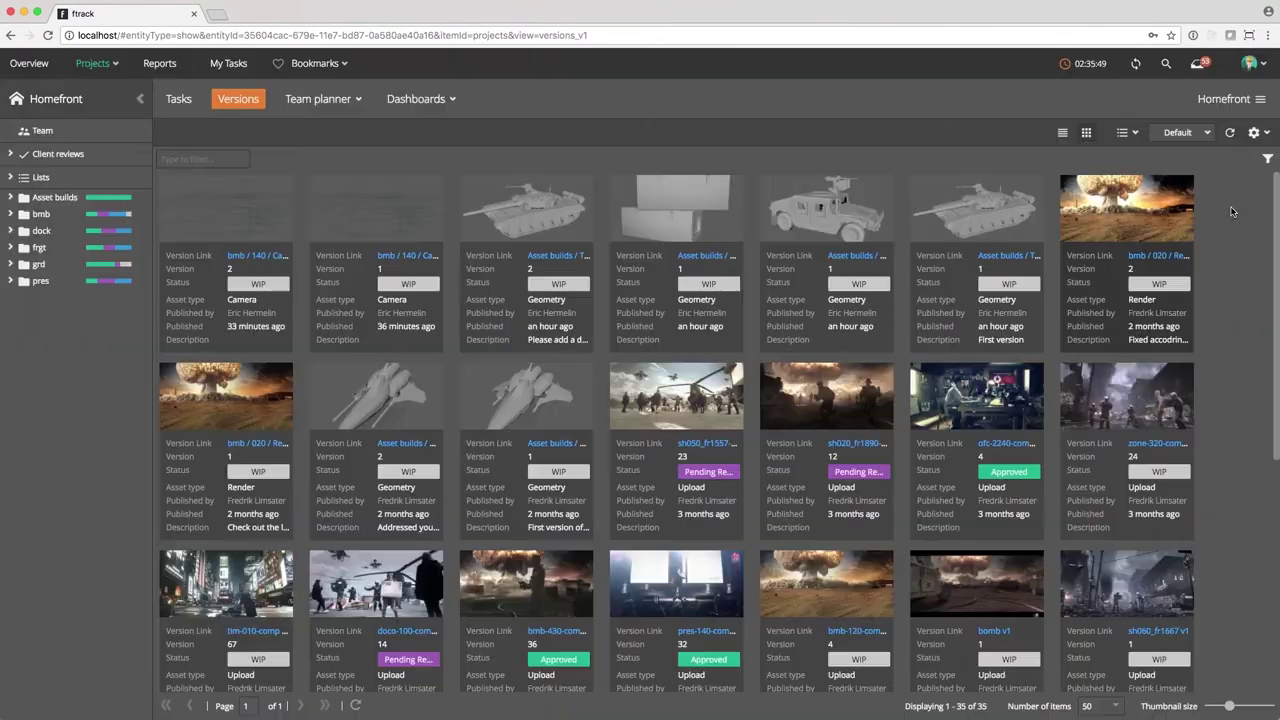
Open Humvee v1's details and view its Activities and Info tabs.
left_click(857, 258)
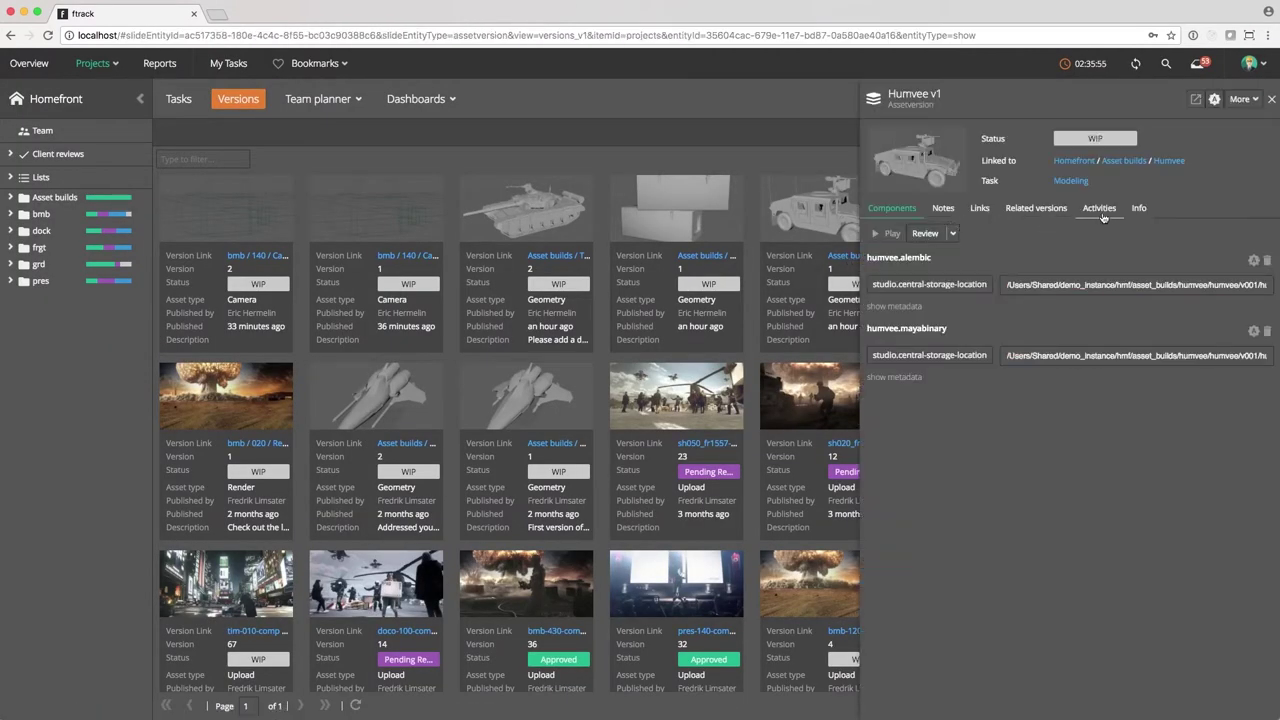
left_click(1104, 214)
left_click(1140, 212)
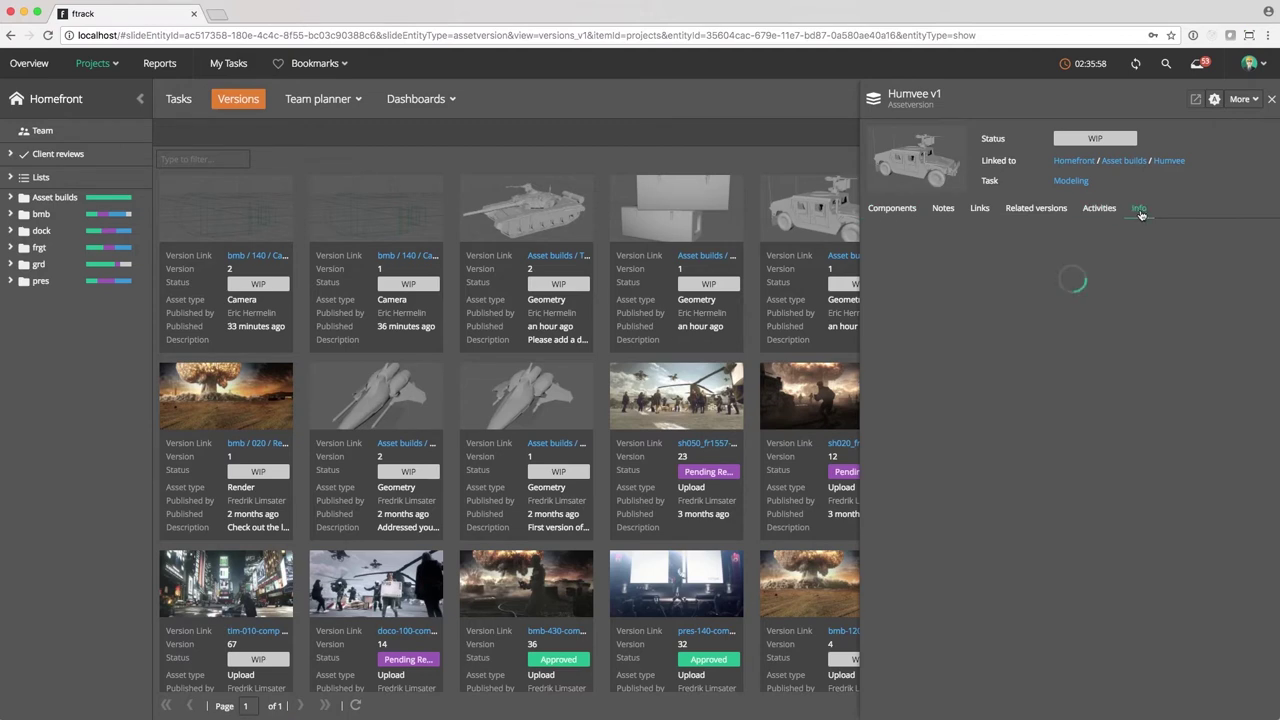
Move Compositing 140 into In Progress and start logging time on it.
left_click(1273, 99)
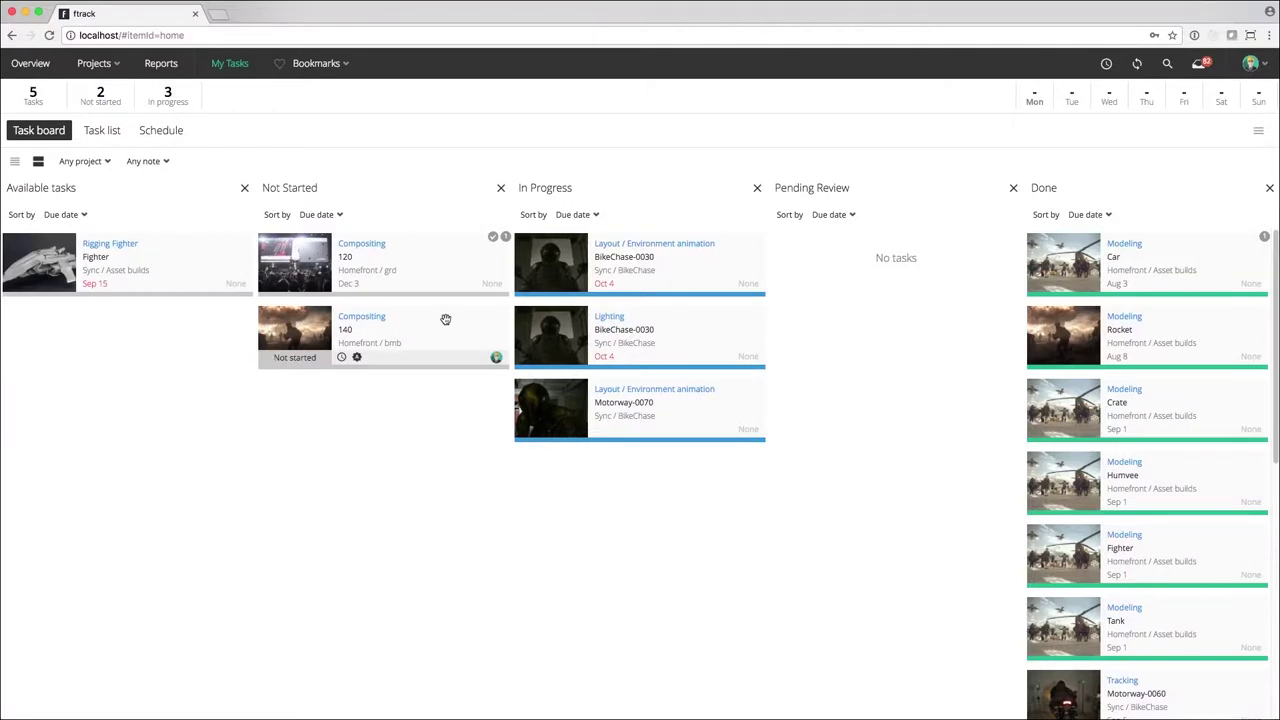
left_click_drag(440, 318, 598, 325)
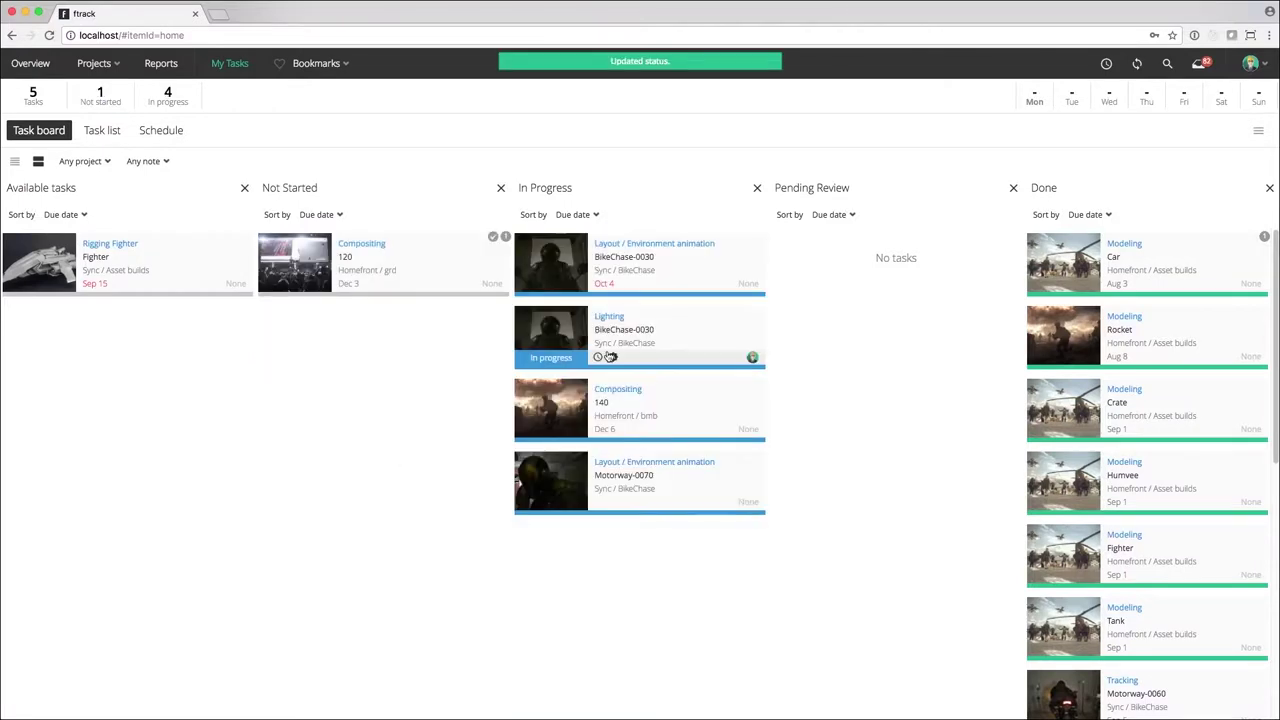
left_click(565, 395)
left_click(1232, 99)
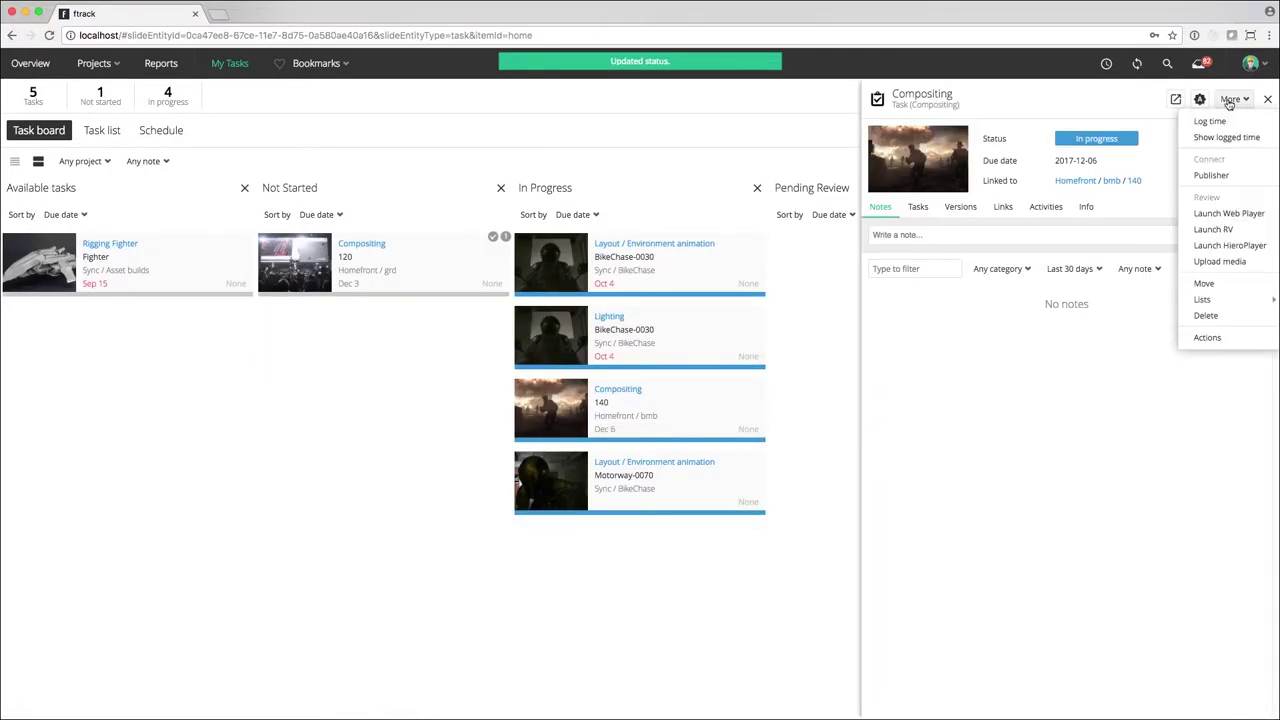
left_click(1213, 120)
left_click(1199, 142)
left_click(1039, 67)
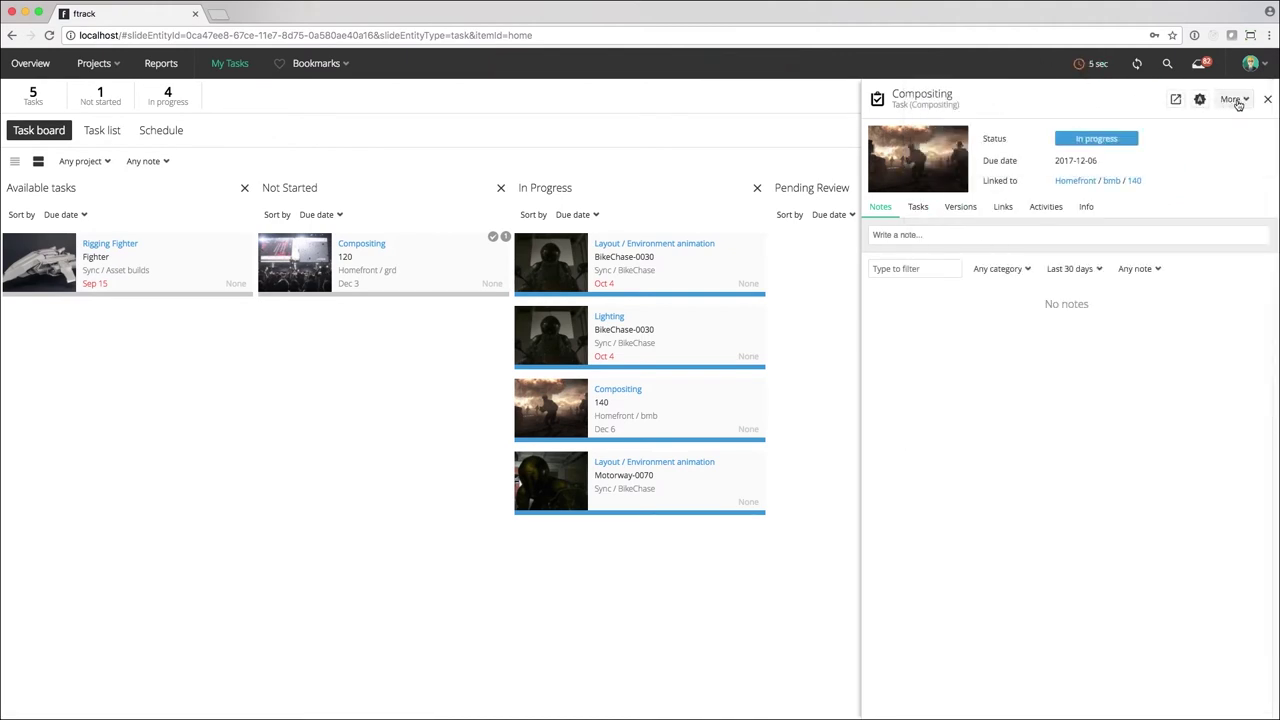
Launch Nuke 11.0v1 from the Compositing 140 task's actions.
left_click(1199, 101)
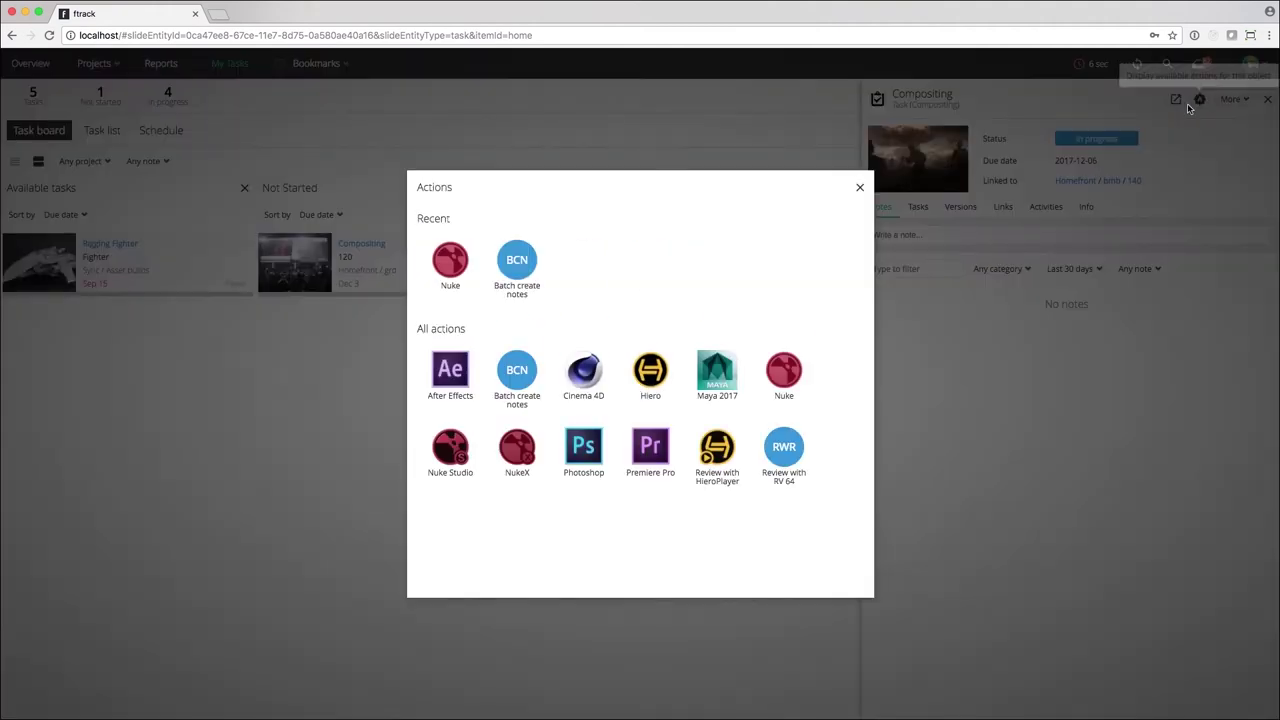
left_click(784, 372)
left_click(830, 402)
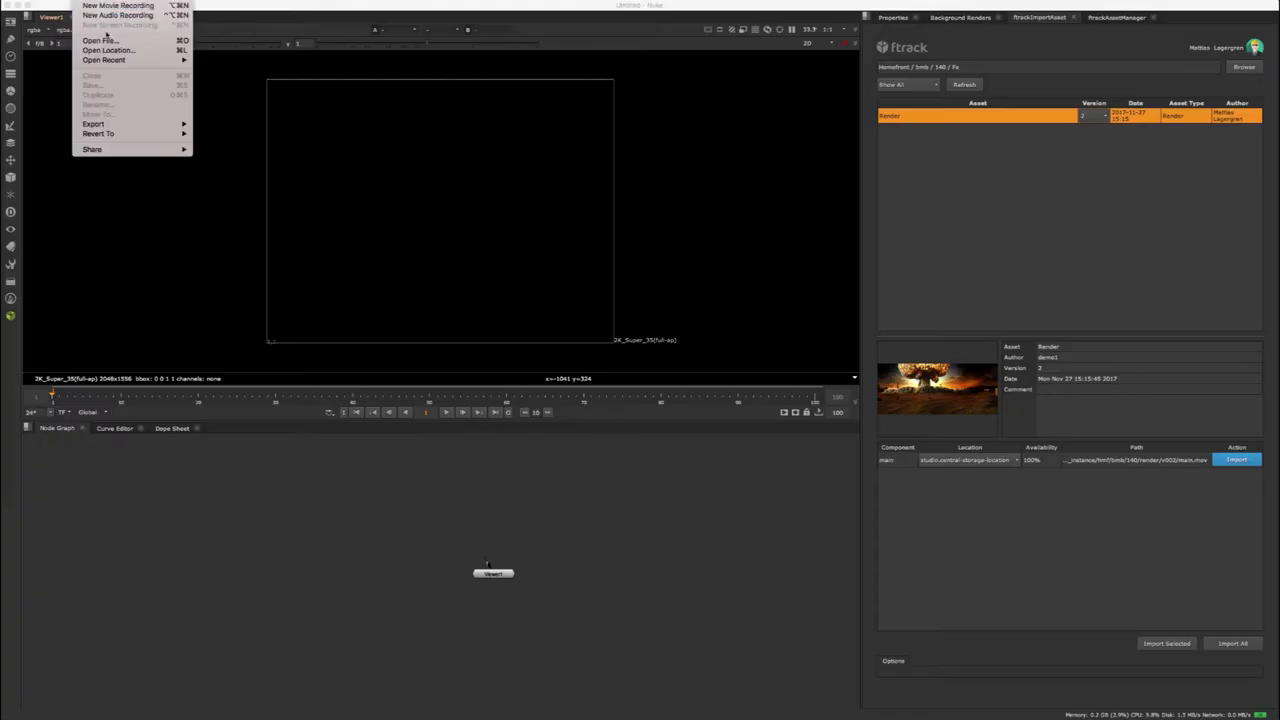
Open the published comp_140 script and dismiss the autosave restore prompt.
left_click(68, 2)
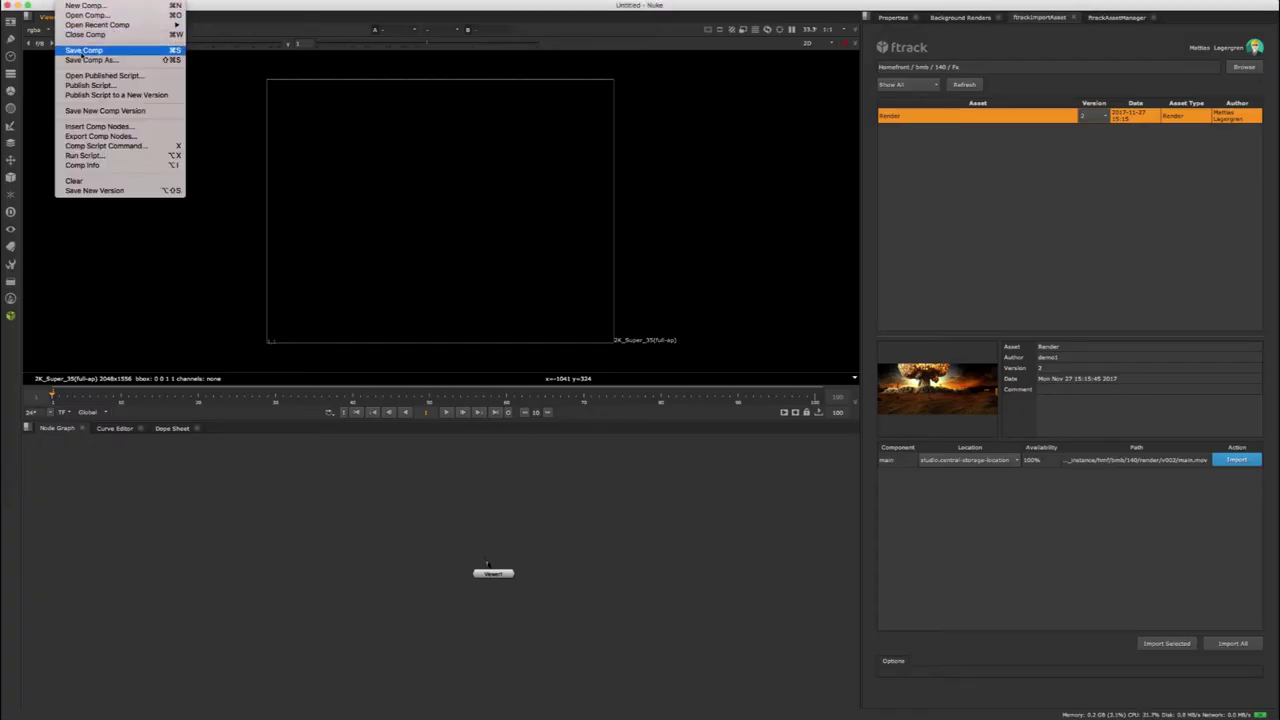
left_click(96, 77)
left_click(575, 284)
left_click(804, 486)
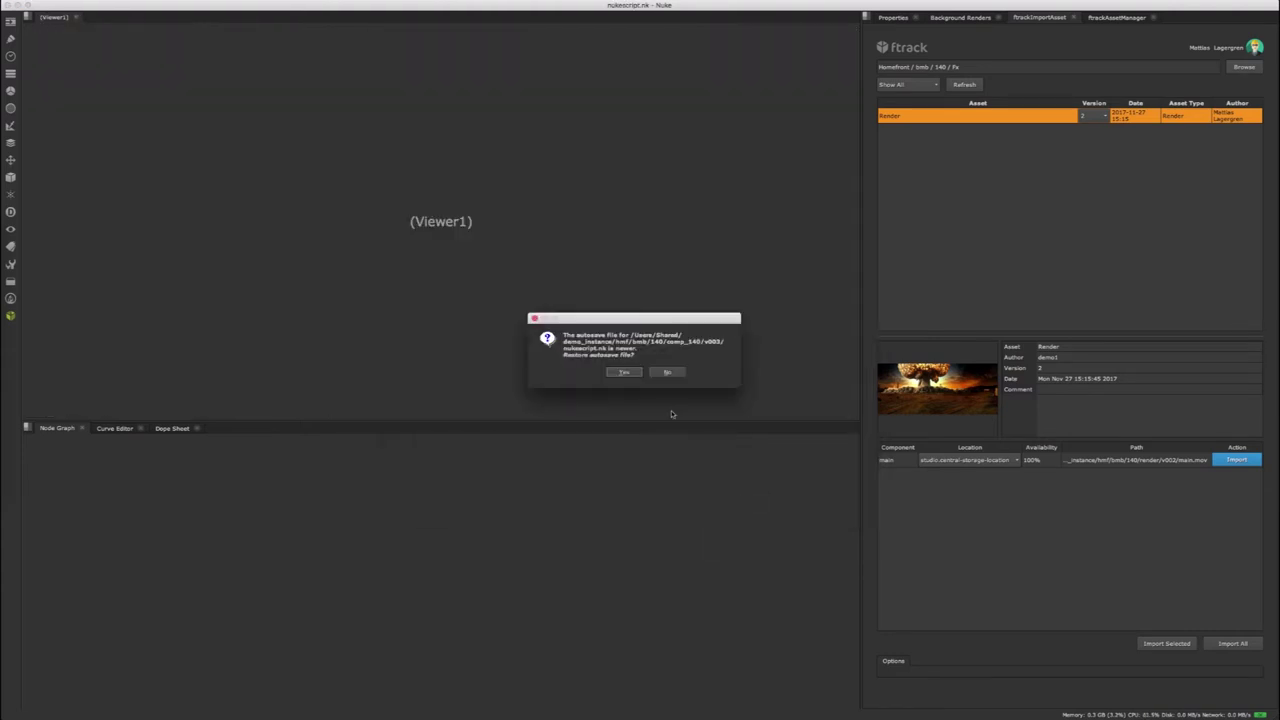
left_click(672, 374)
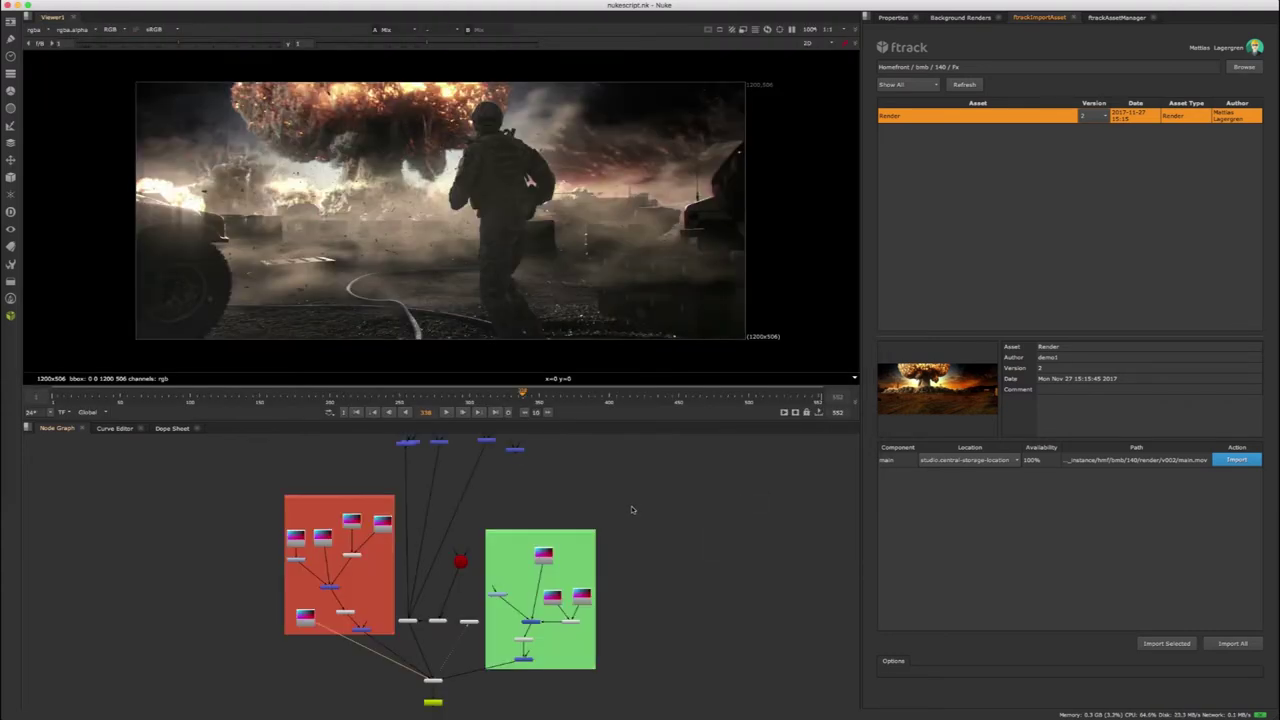
Import the Render asset and switch it to version 2 in ftrackAssetManager.
scroll(531, 556, "up", 5)
left_click_drag(829, 541, 340, 493)
left_click(1236, 460)
left_click(1093, 137)
left_click(1094, 148)
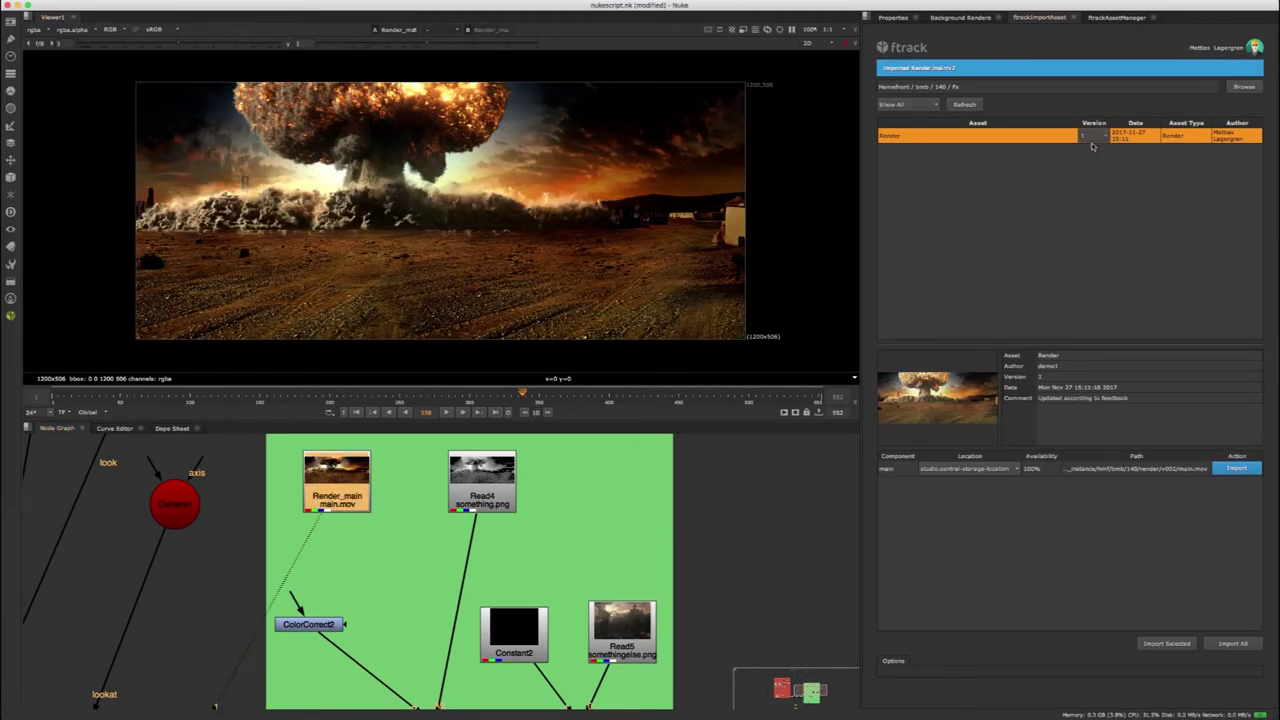
left_click(1116, 17)
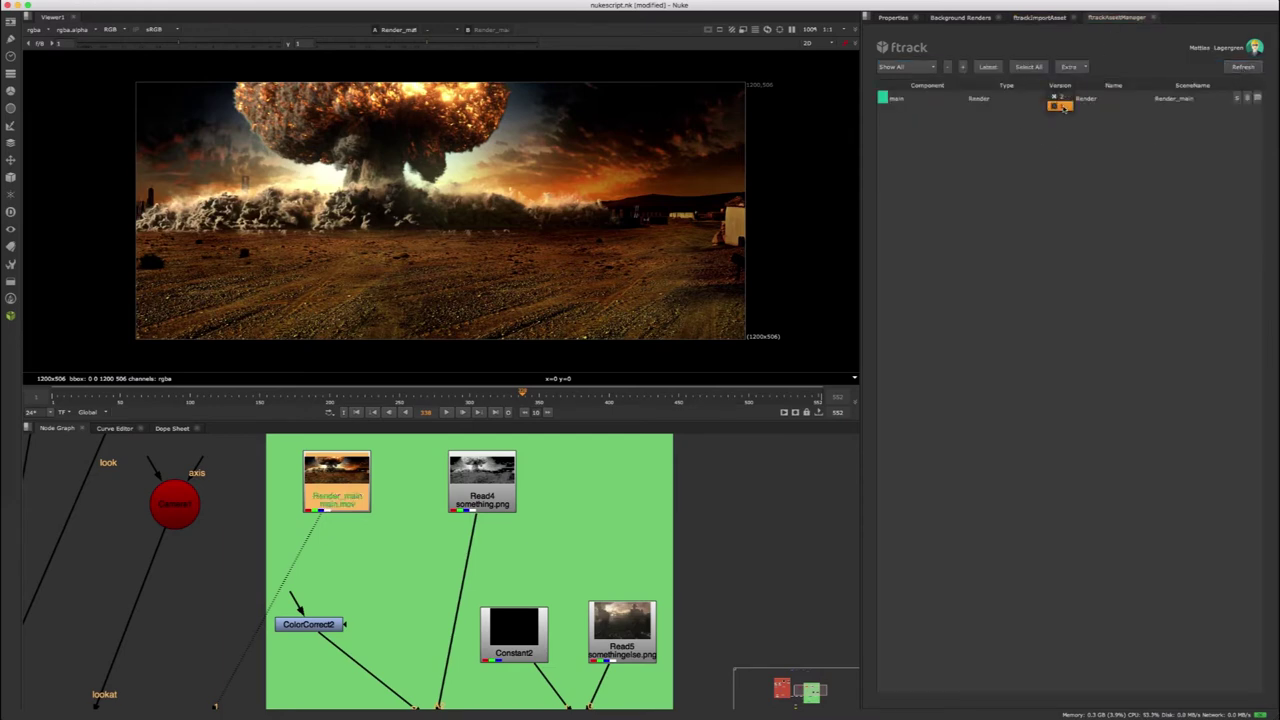
left_click(1060, 106)
left_click(1060, 98)
left_click(1062, 90)
Connect Viewer1 to the Main_out node to view the composite.
scroll(706, 547, "down", 5)
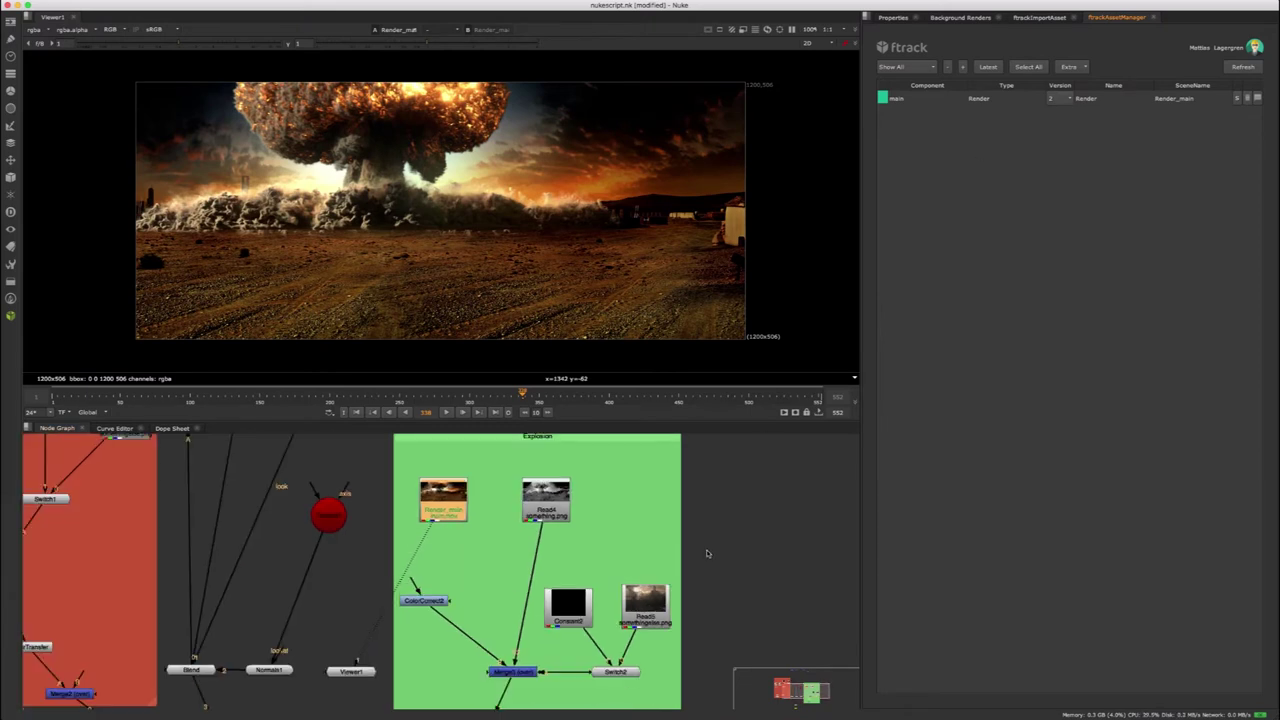
scroll(368, 480, "up", 2)
left_click(259, 518)
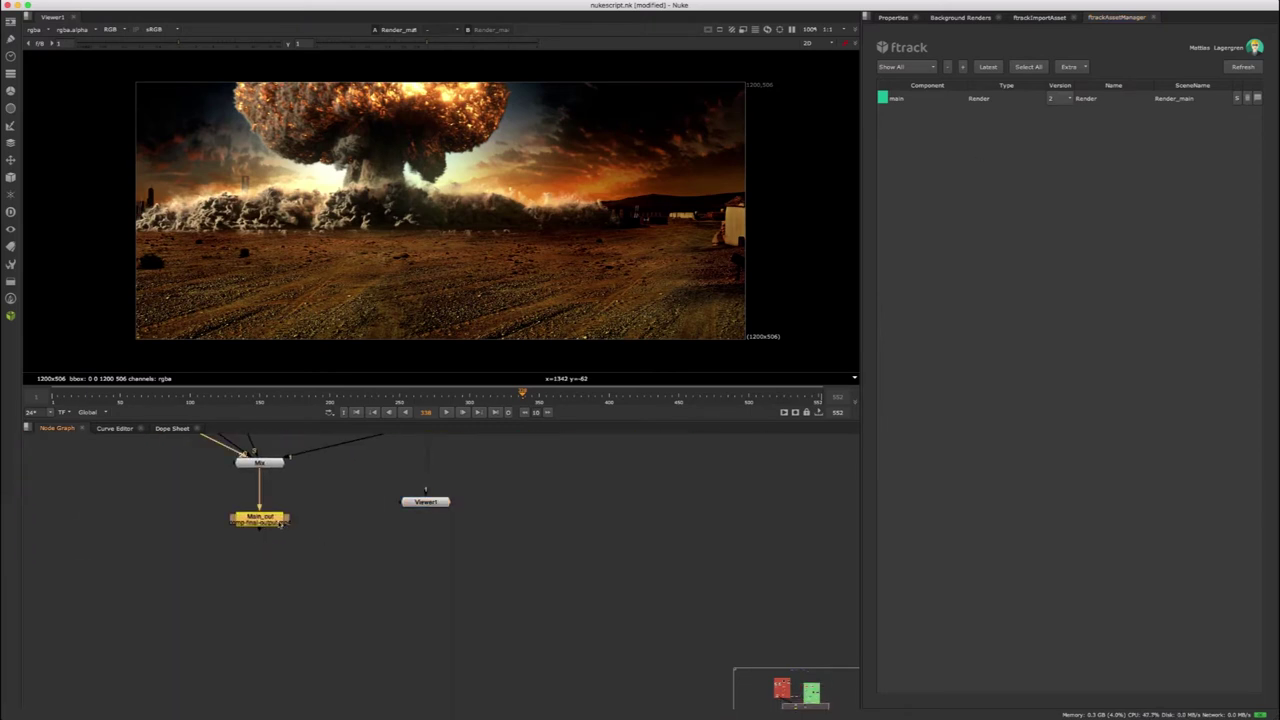
key("1")
left_click_drag(429, 509, 426, 561)
Scrub the timeline back to frame 153, step one frame forward, and reposition Viewer1.
left_click(340, 397)
left_click_drag(340, 397, 263, 397)
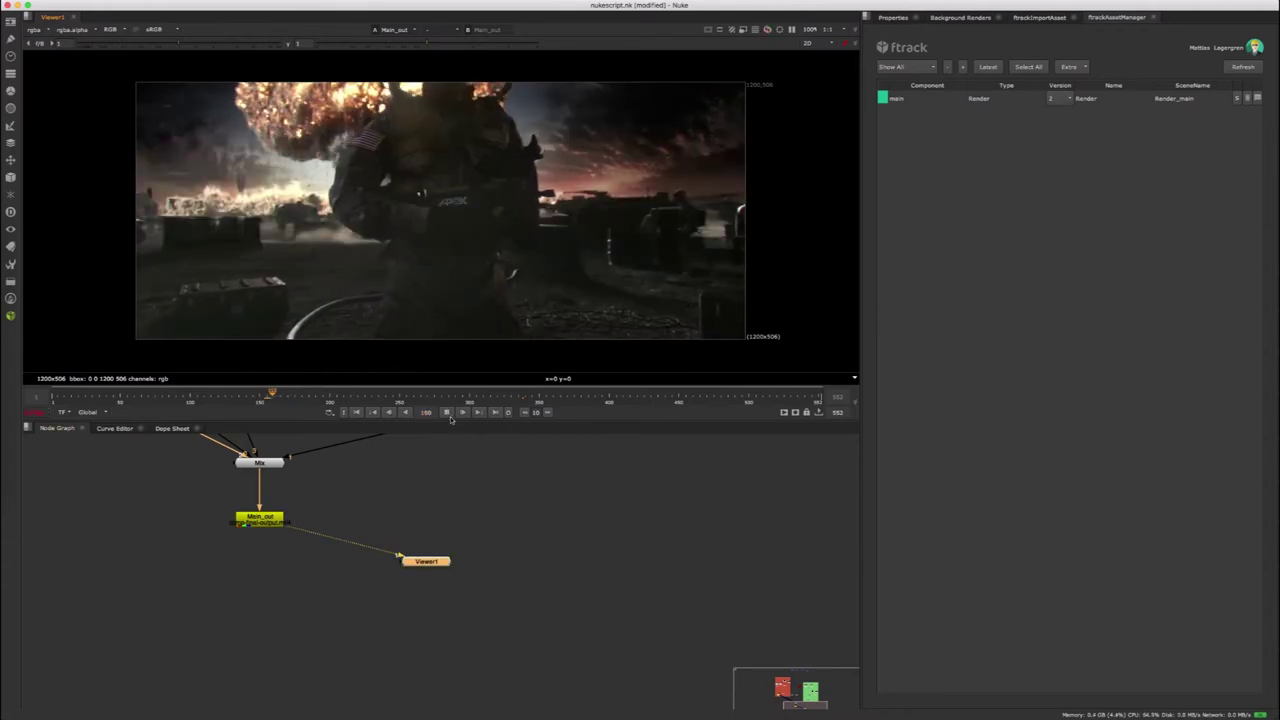
left_click(448, 413)
left_click_drag(422, 558, 358, 583)
Publish Main_out into the Render asset with a description and a reviewable generated from Main_out.
left_click(259, 518)
left_click(290, 2)
left_click(371, 88)
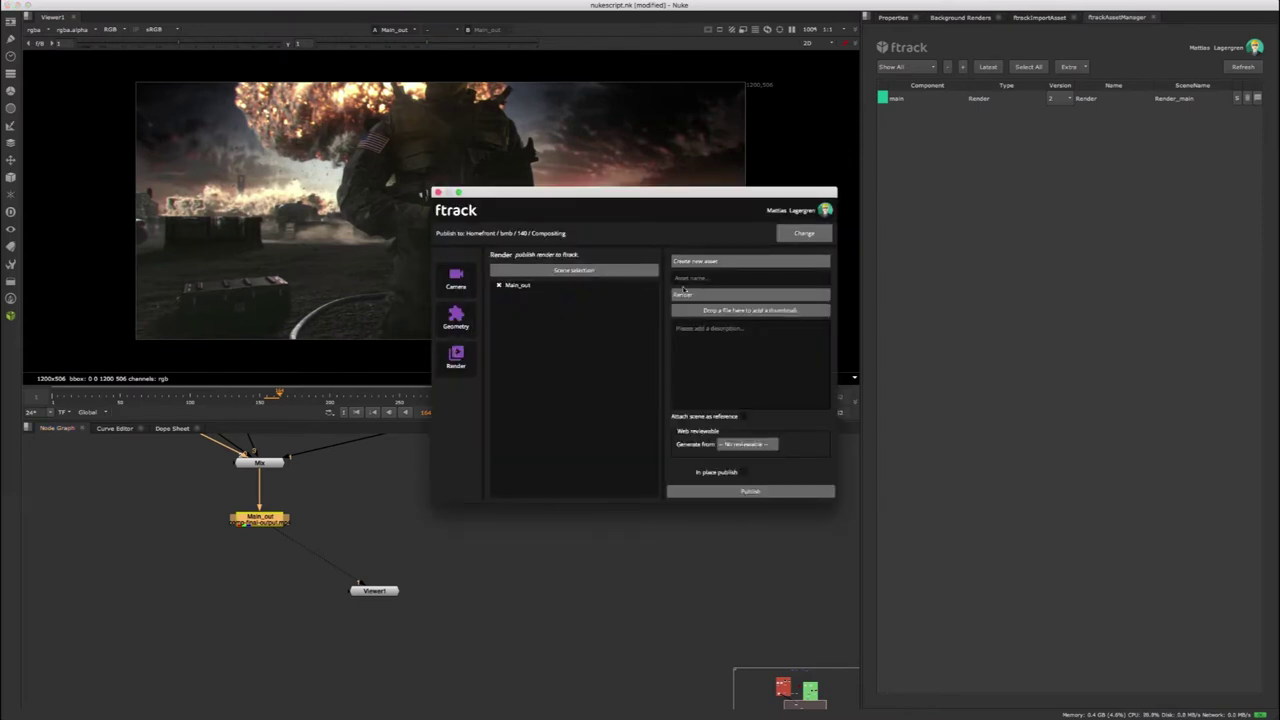
left_click(701, 263)
left_click(697, 296)
left_click(707, 313)
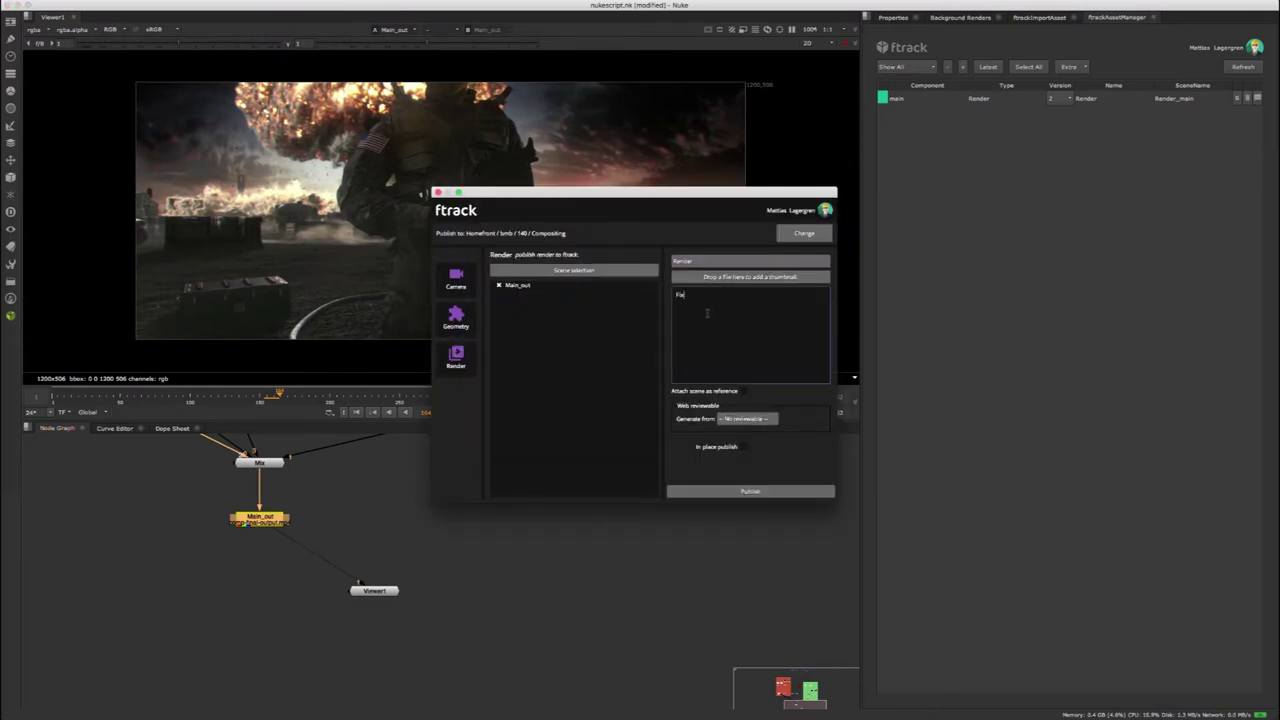
left_click(745, 422)
left_click(756, 430)
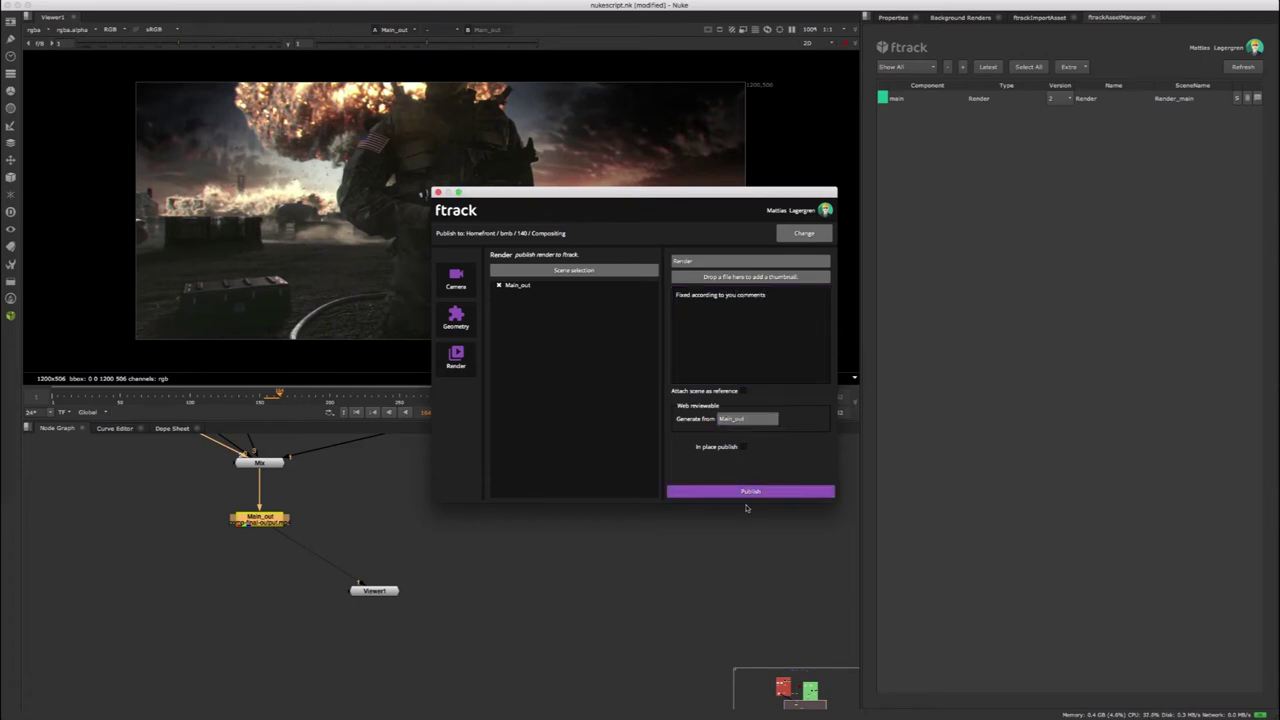
left_click(747, 491)
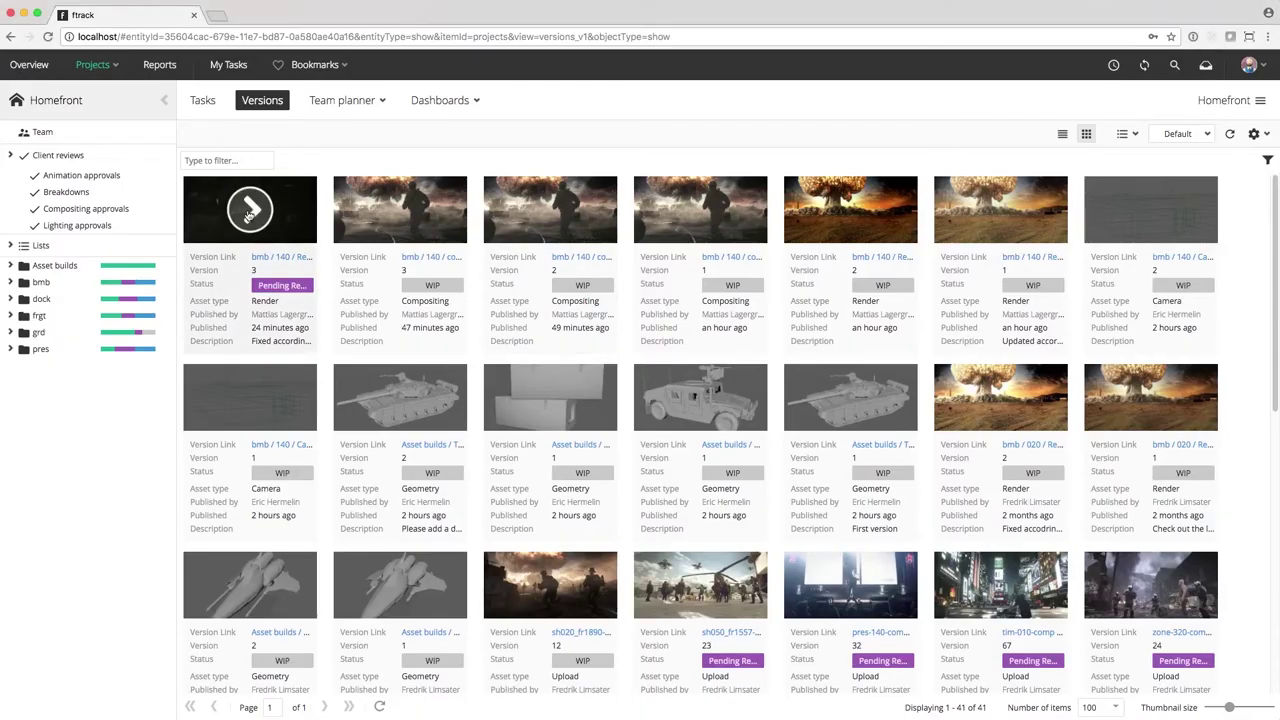
Preview the Render v3 and zone-320-comp clips.
left_click(249, 211)
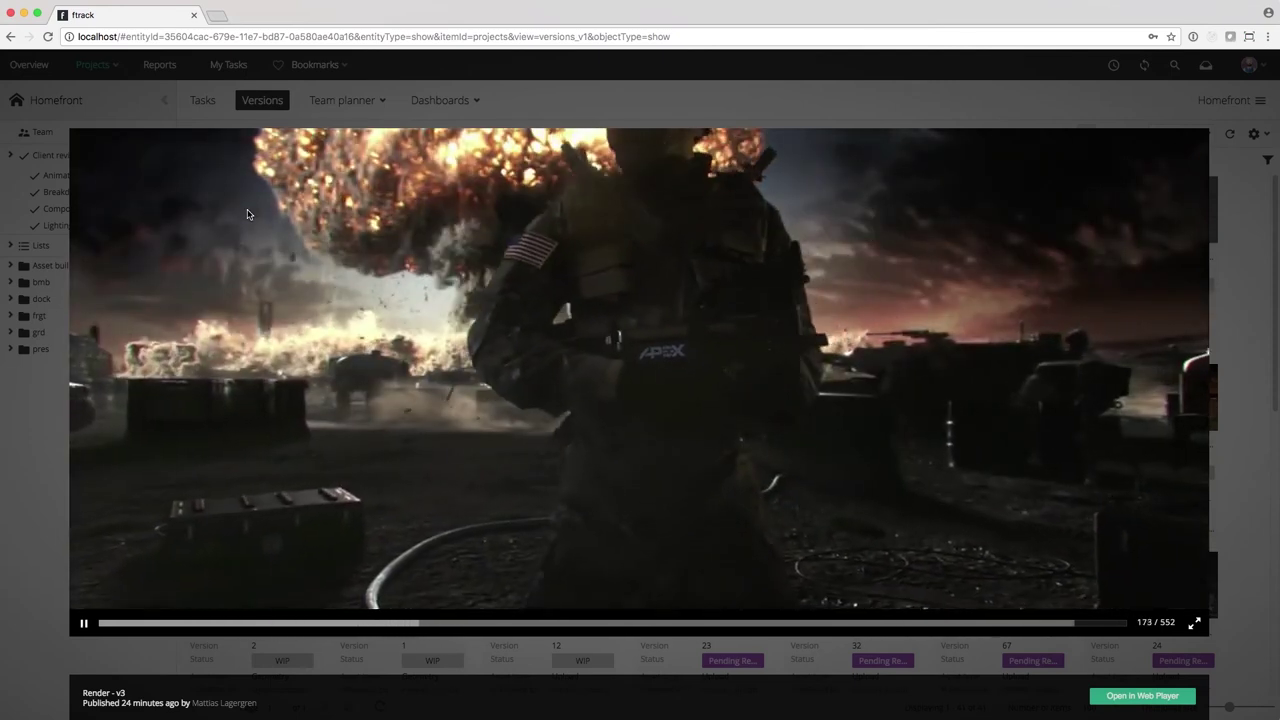
key("Escape")
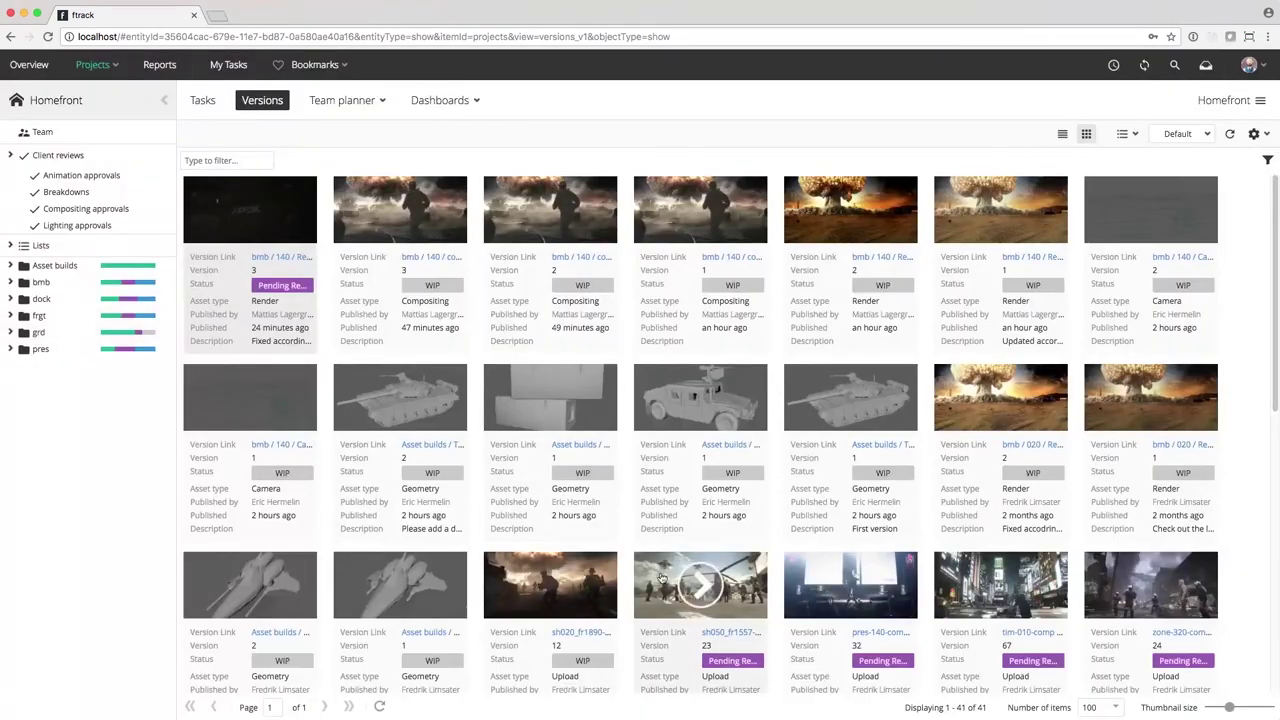
left_click(1151, 585)
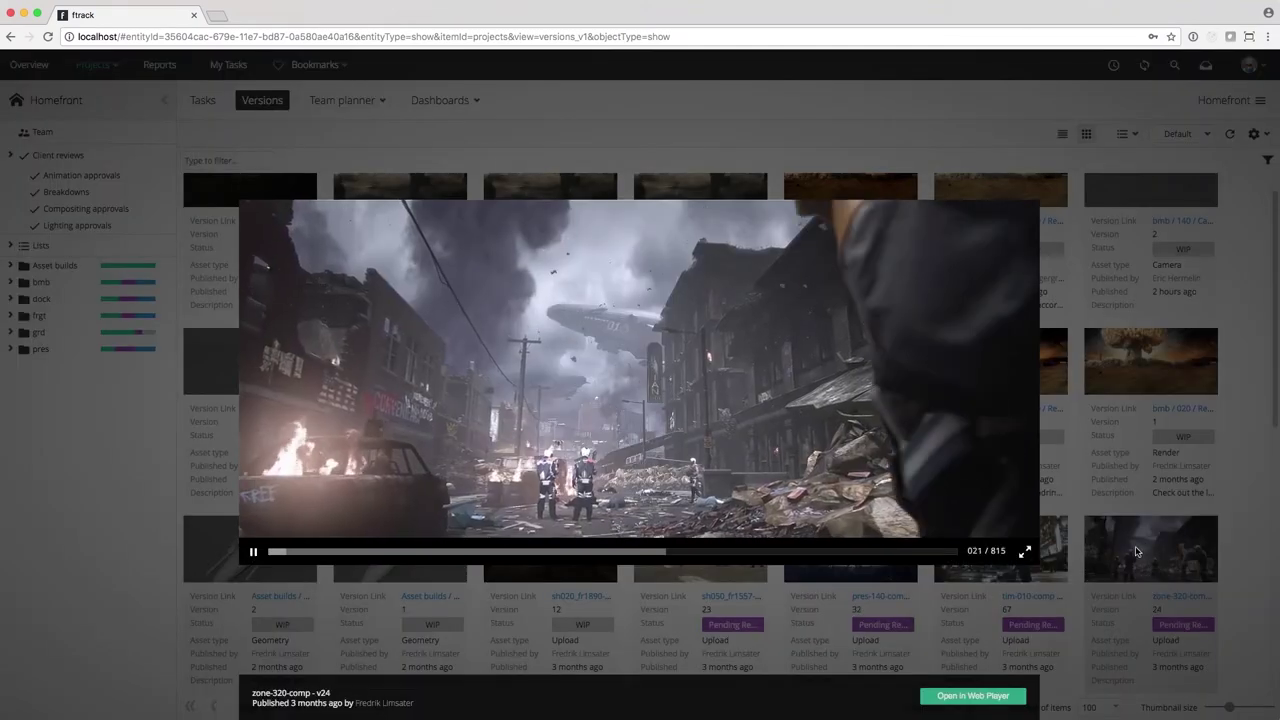
key("Escape")
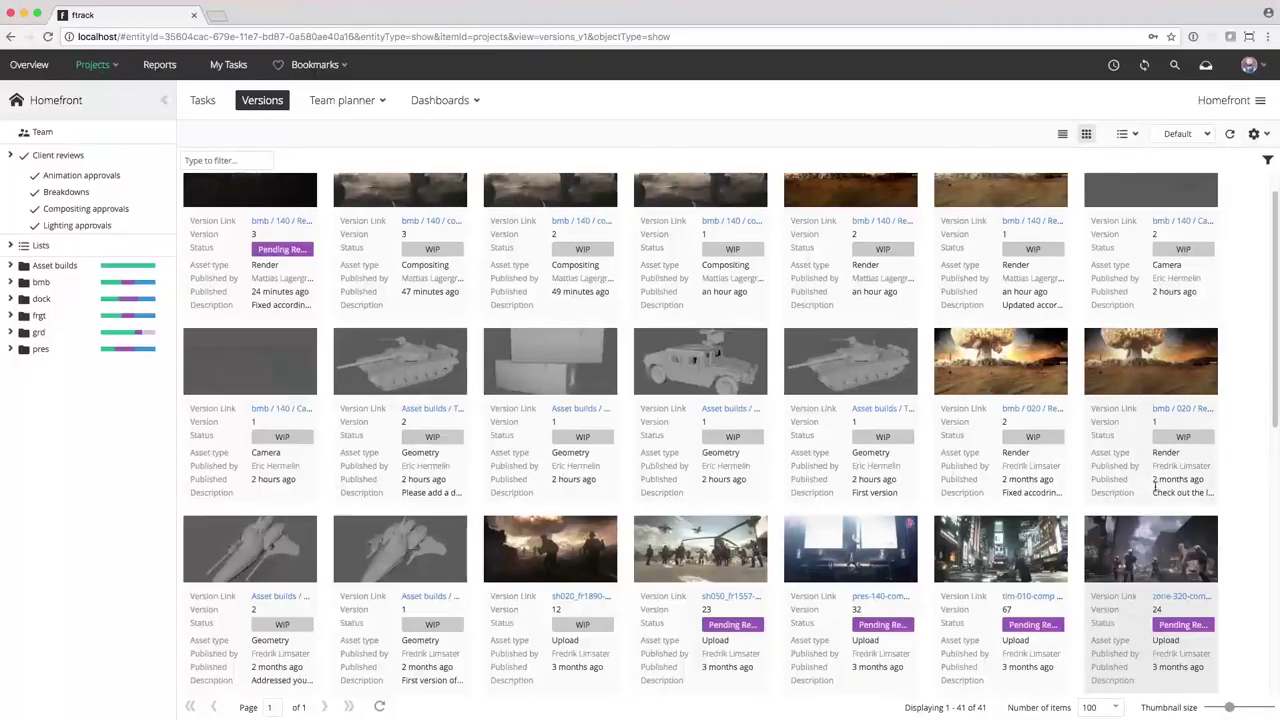
Filter the Versions list to Status: Pending Review.
left_click(1267, 160)
left_click(1091, 336)
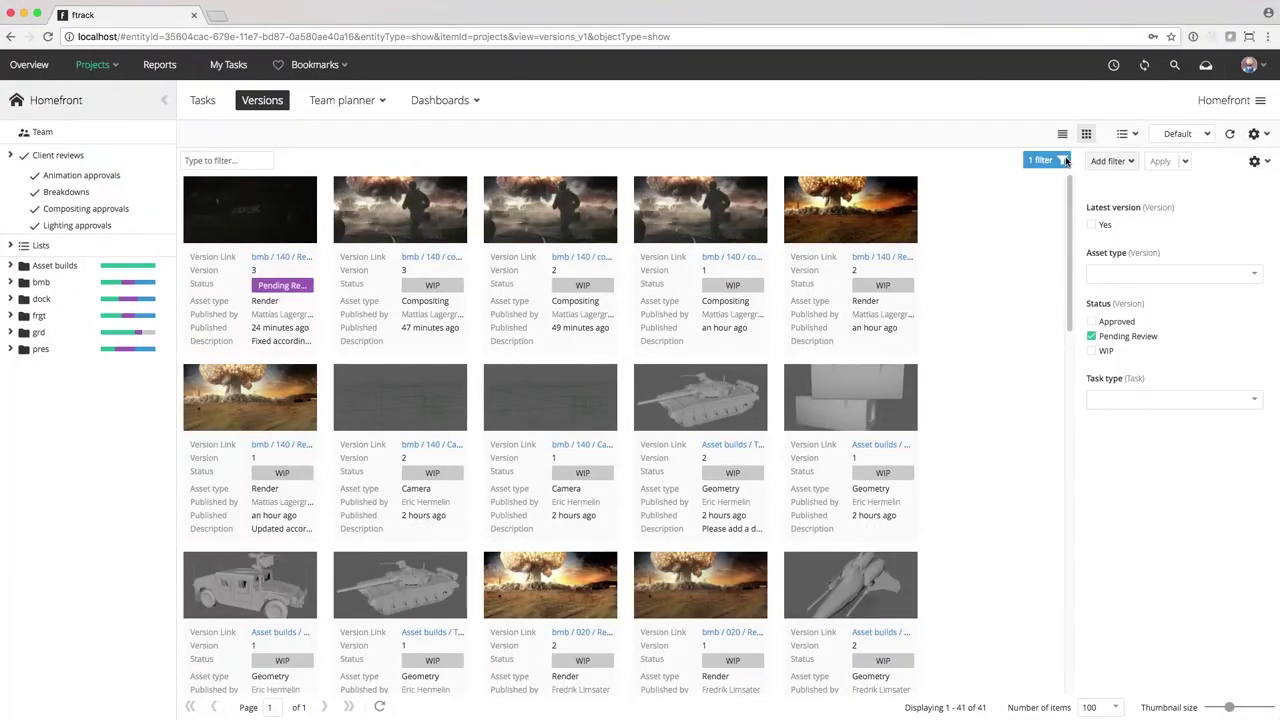
left_click(1065, 162)
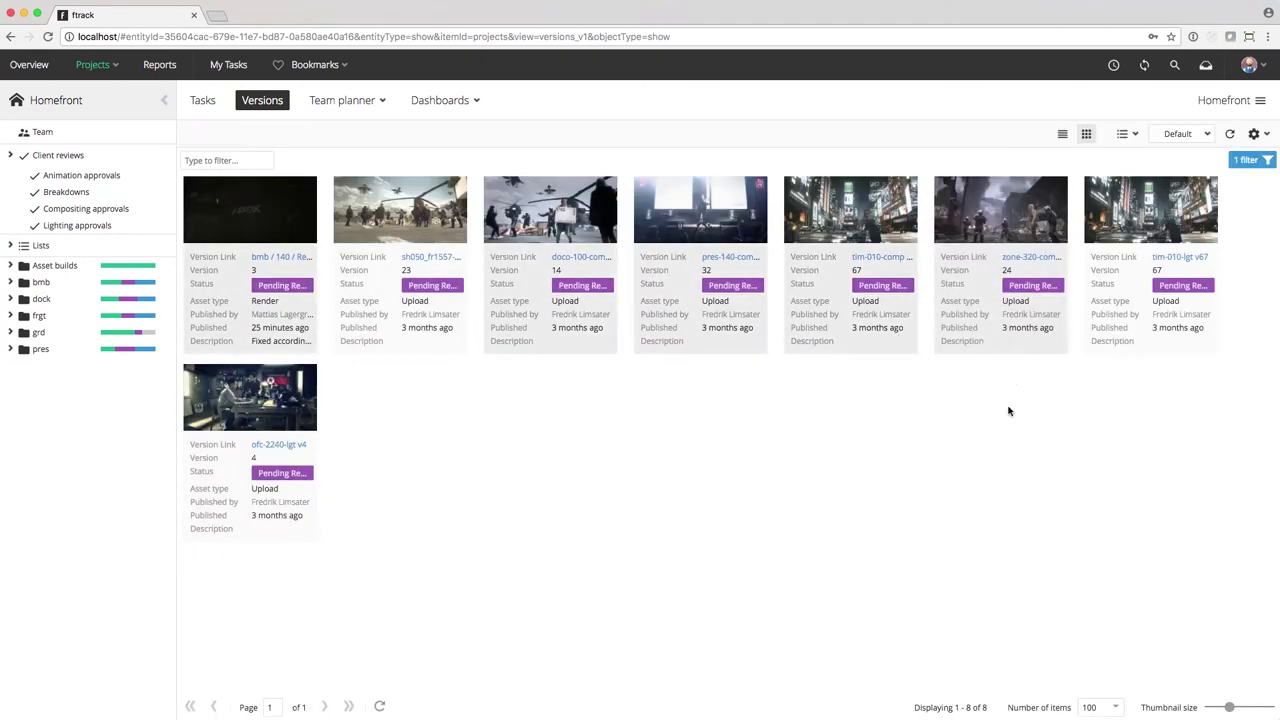
Create a new client review session from the zone-320 version.
right_click(1021, 346)
mouse_move(1050, 403)
left_click(1170, 412)
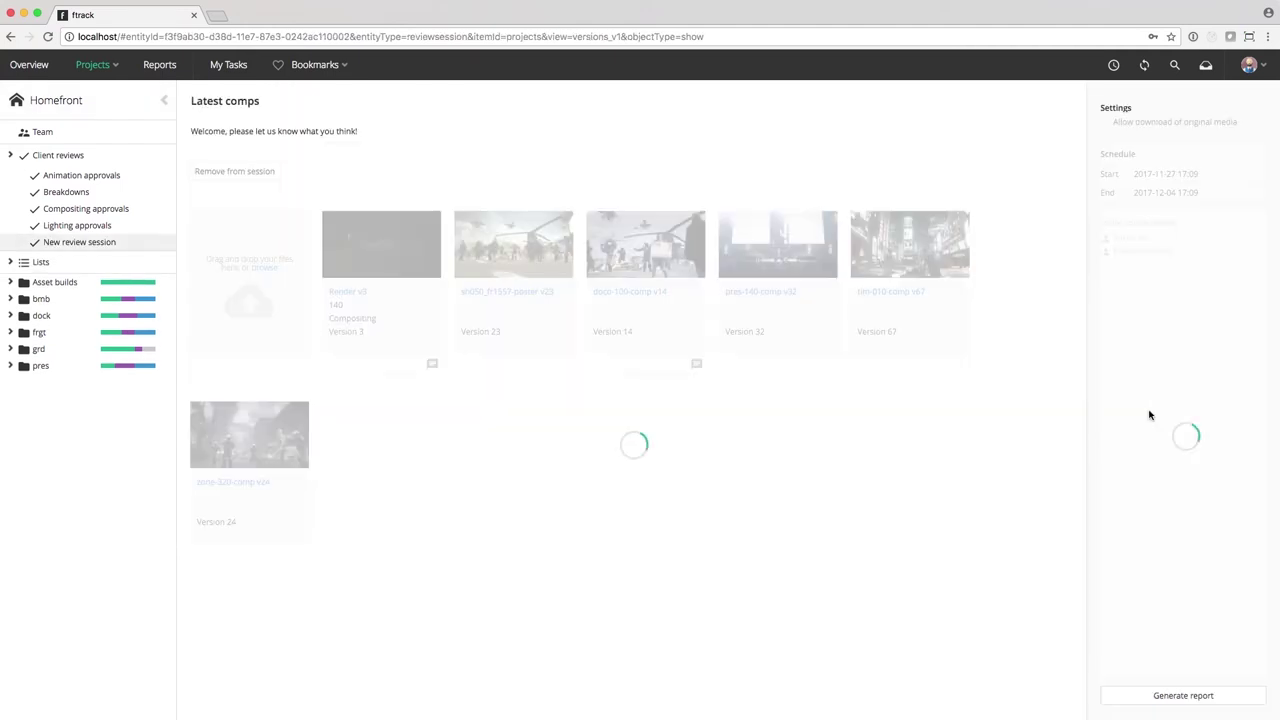
Title the review session 'Latest comps' and finish its welcome message.
left_click(275, 100)
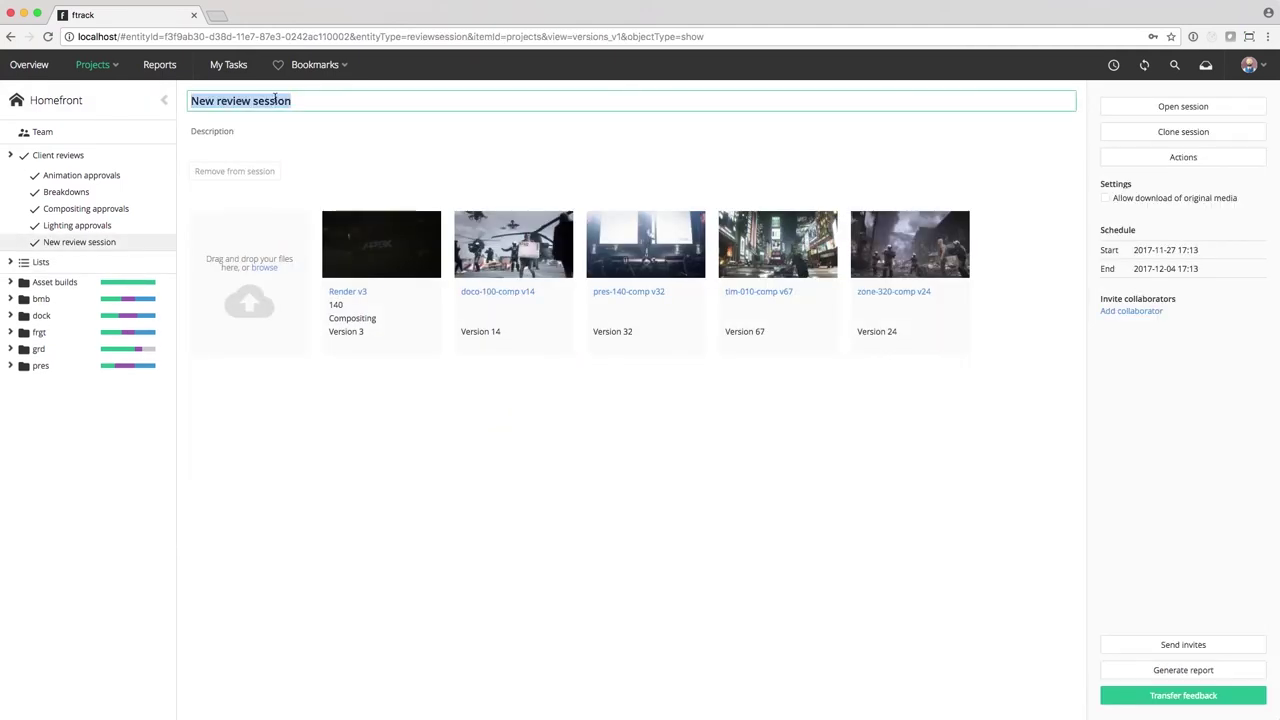
type("N")
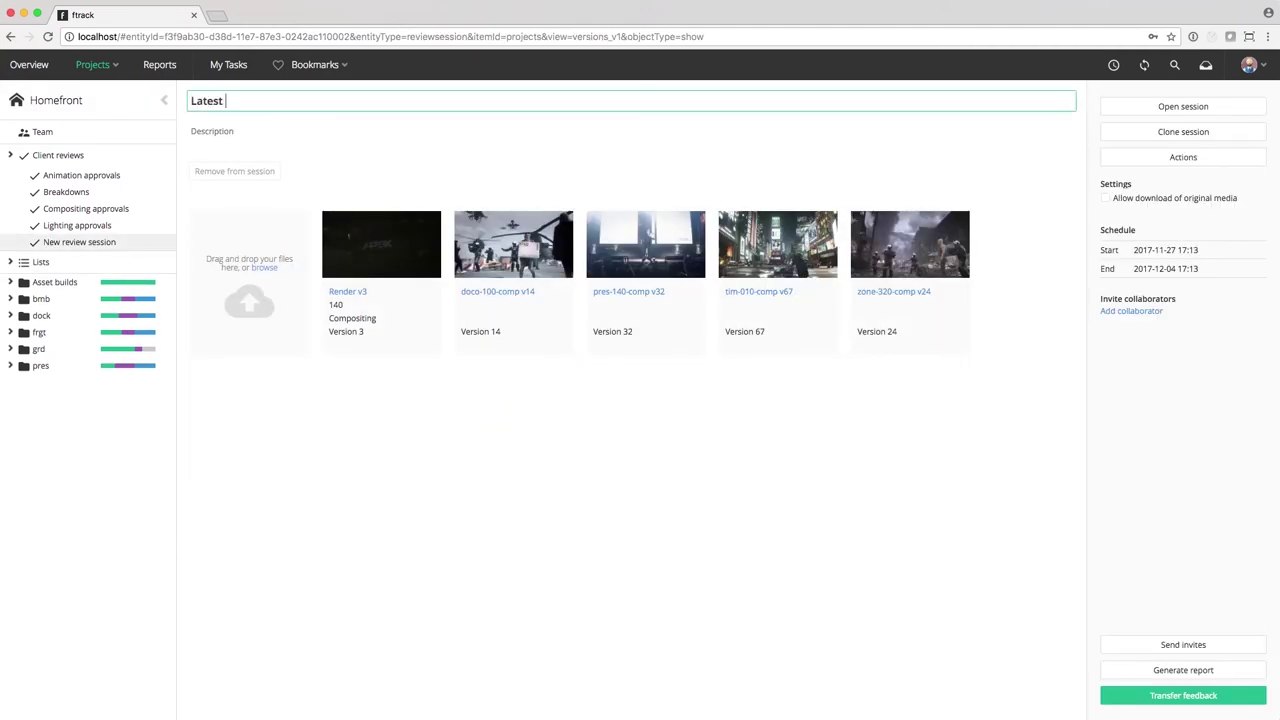
left_click(240, 140)
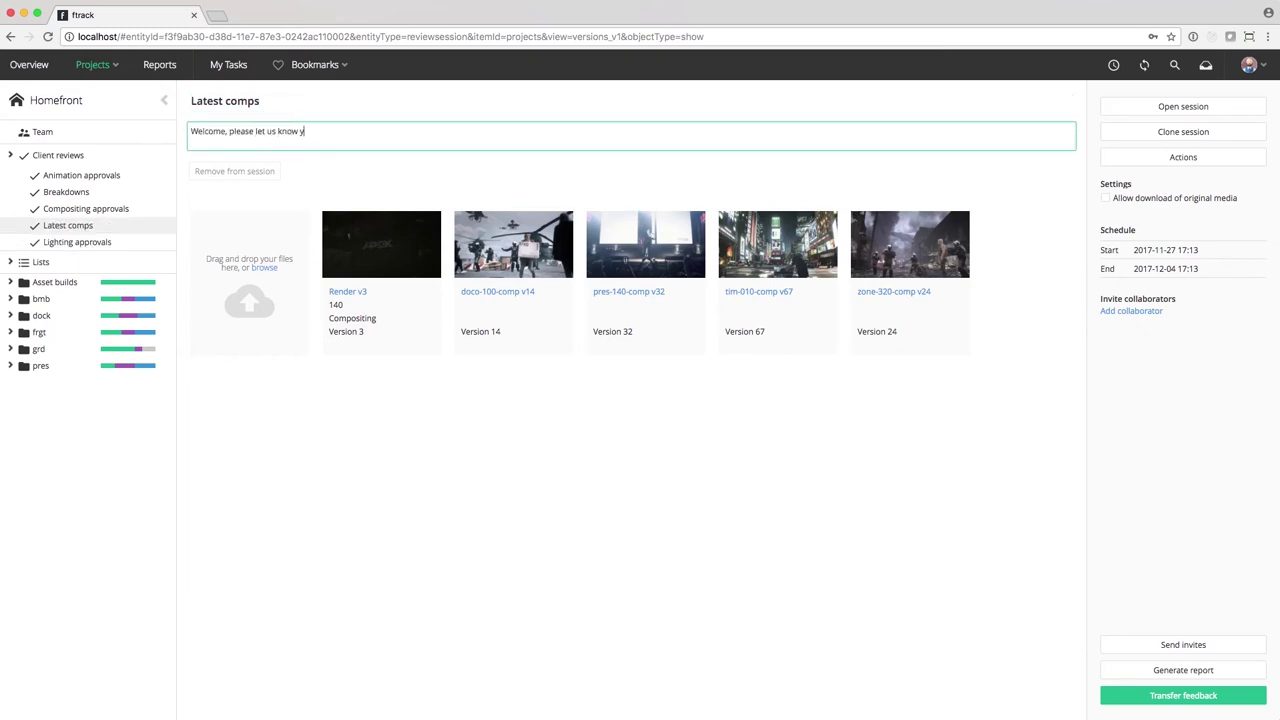
type("!")
left_click(469, 185)
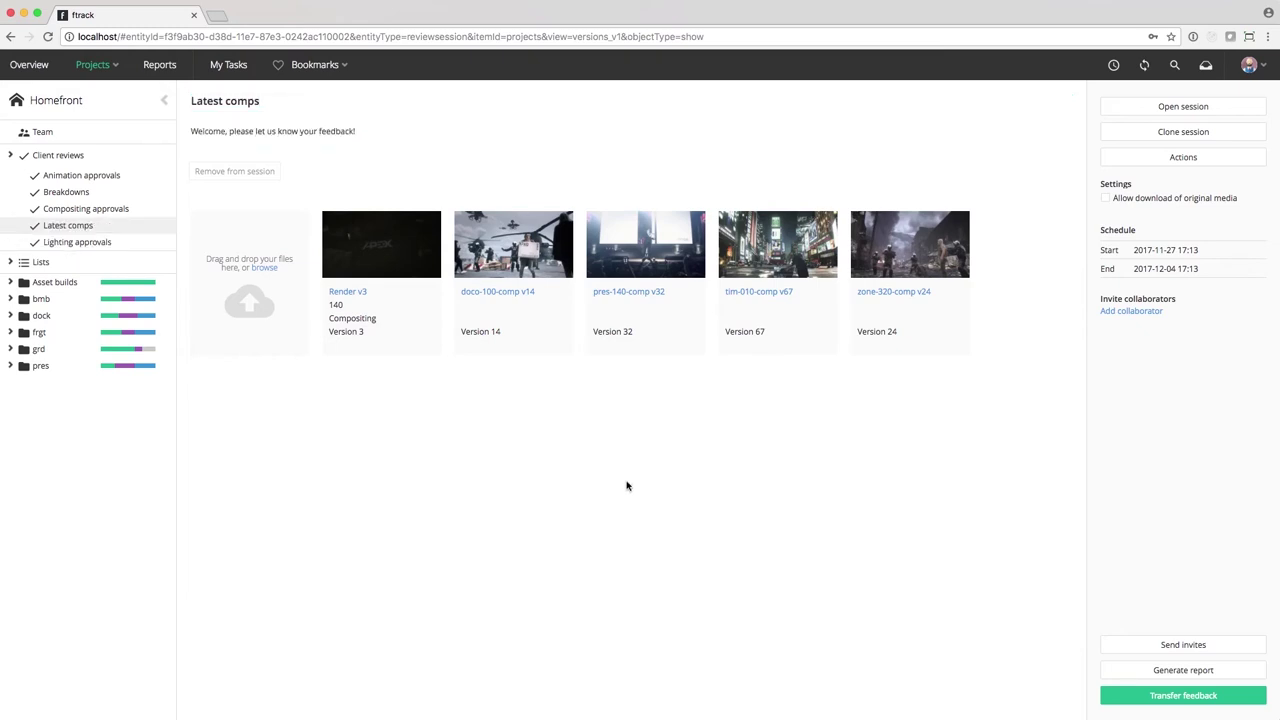
Add a collaborator with their name and e-mail address and save the invite.
left_click(1147, 313)
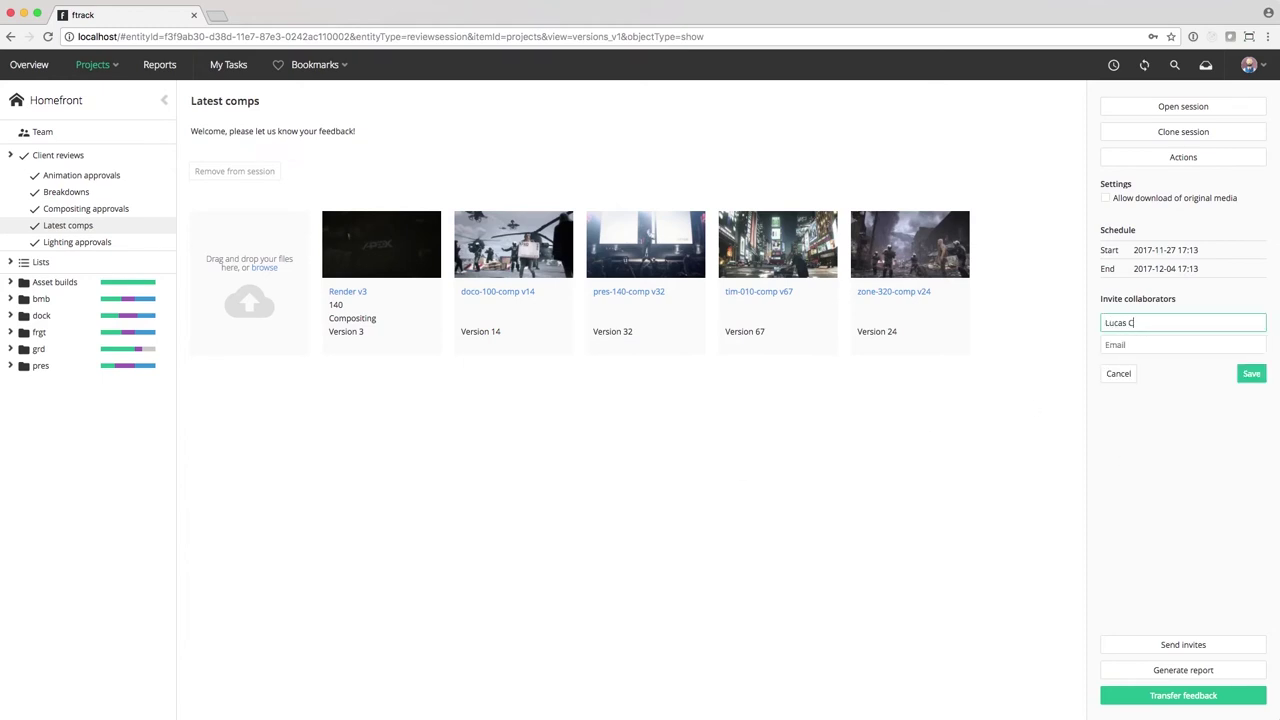
key("Tab")
type("lucas")
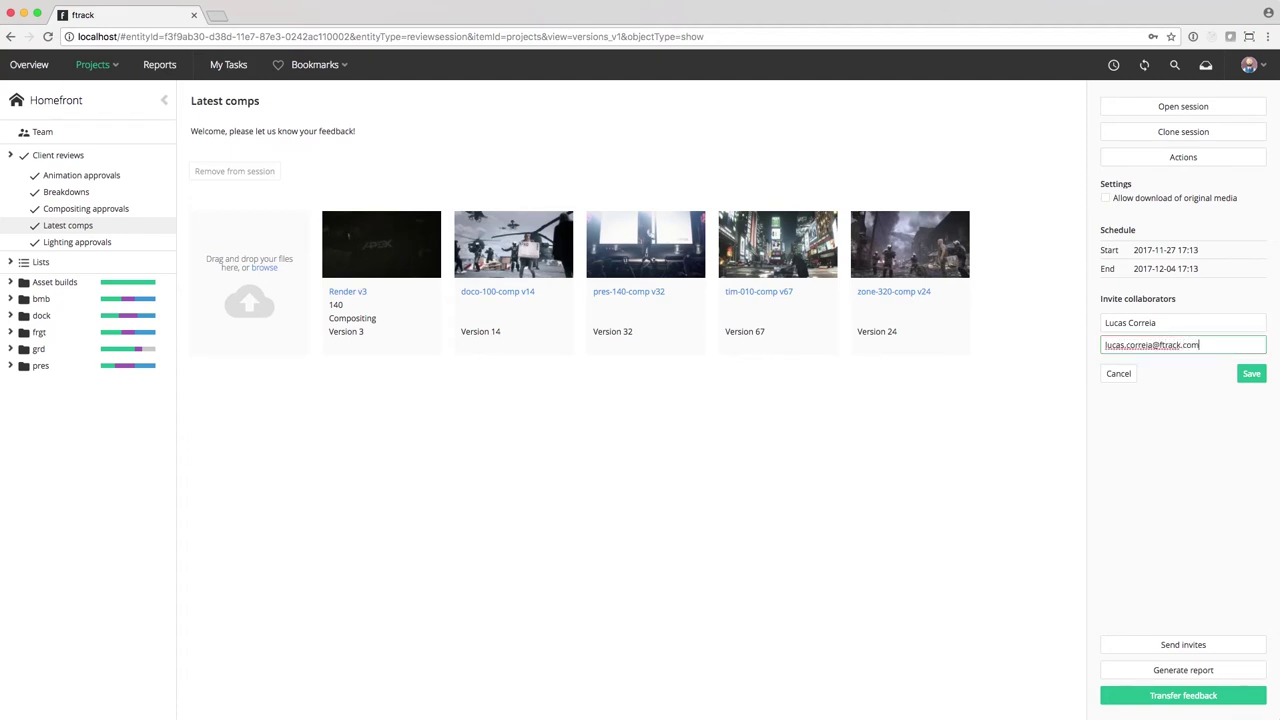
left_click(1251, 374)
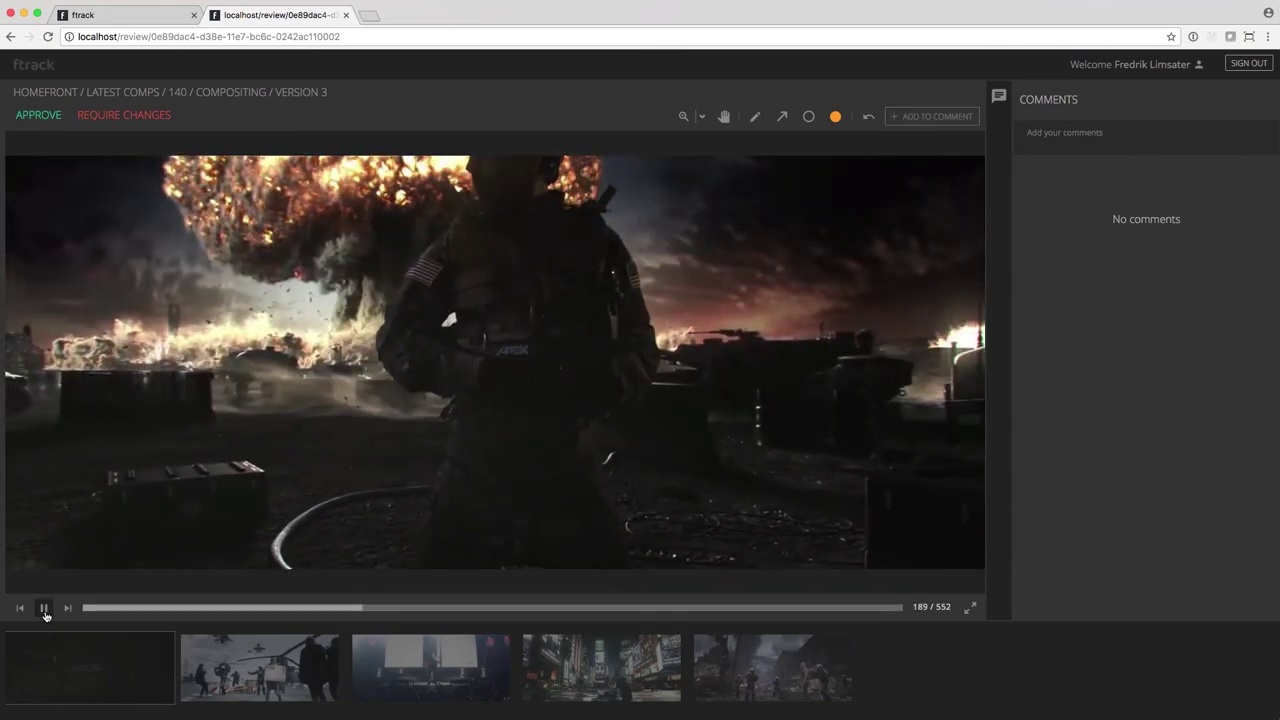
Pause the comp and approve Render v3 with a posted approval comment.
left_click(43, 608)
left_click(38, 115)
left_click(1085, 133)
type("This i")
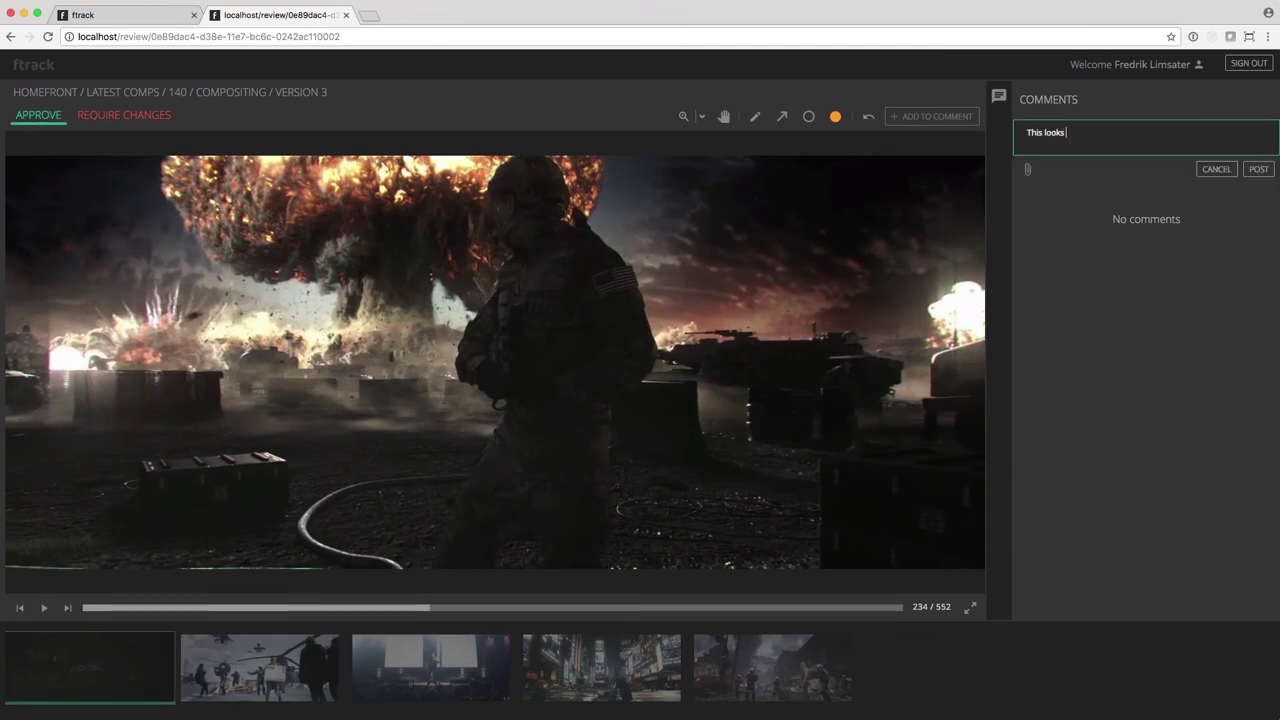
left_click(1258, 169)
Load version 14, pause it at frame 112, and mark it Require Changes.
left_click(285, 668)
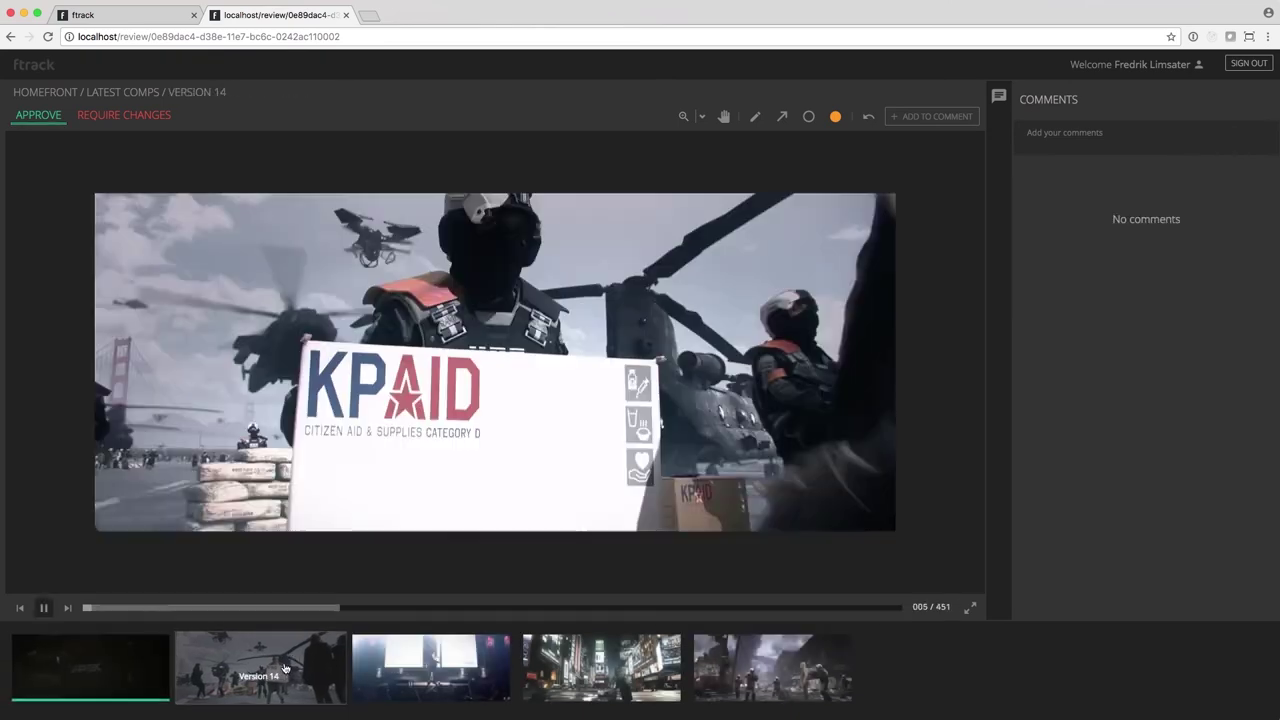
left_click(44, 607)
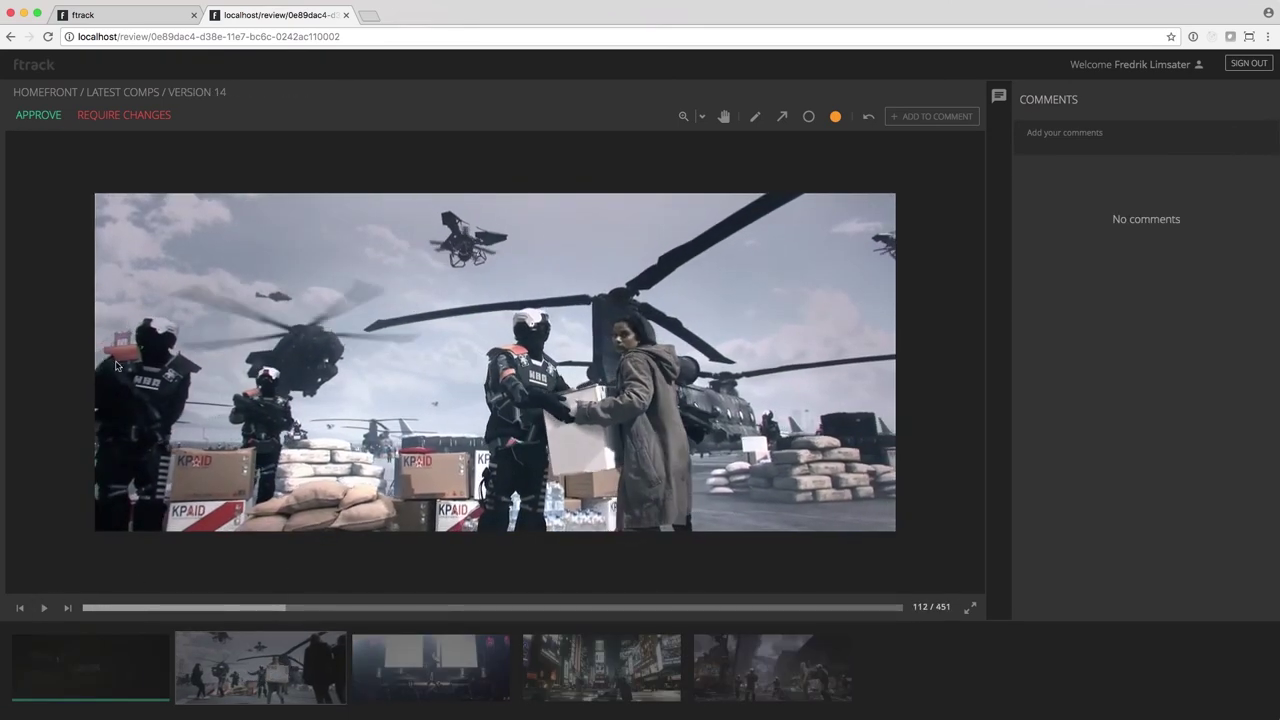
left_click(124, 115)
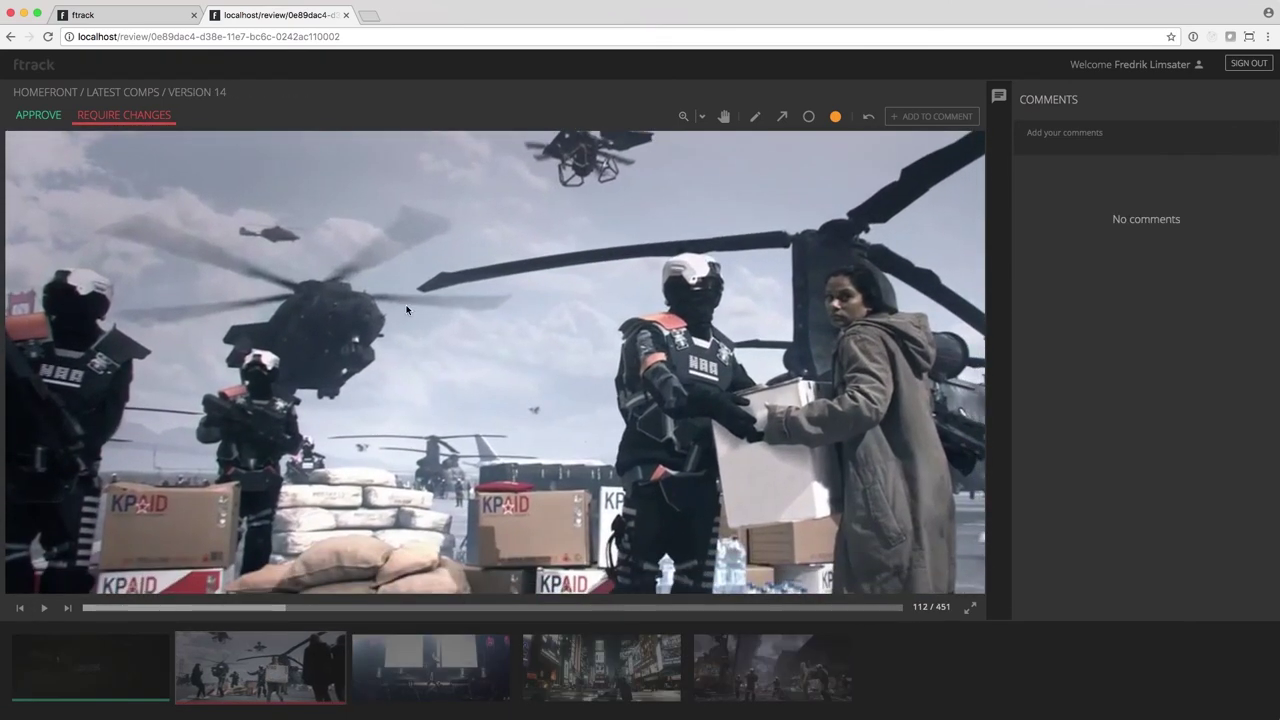
Annotate the helicopters with a freehand stroke and an arrow, then post 'No no no, remove this!'.
left_click(755, 116)
mouse_move(555, 303)
left_mouse_down()
mouse_move(406, 354)
mouse_move(442, 361)
left_mouse_up()
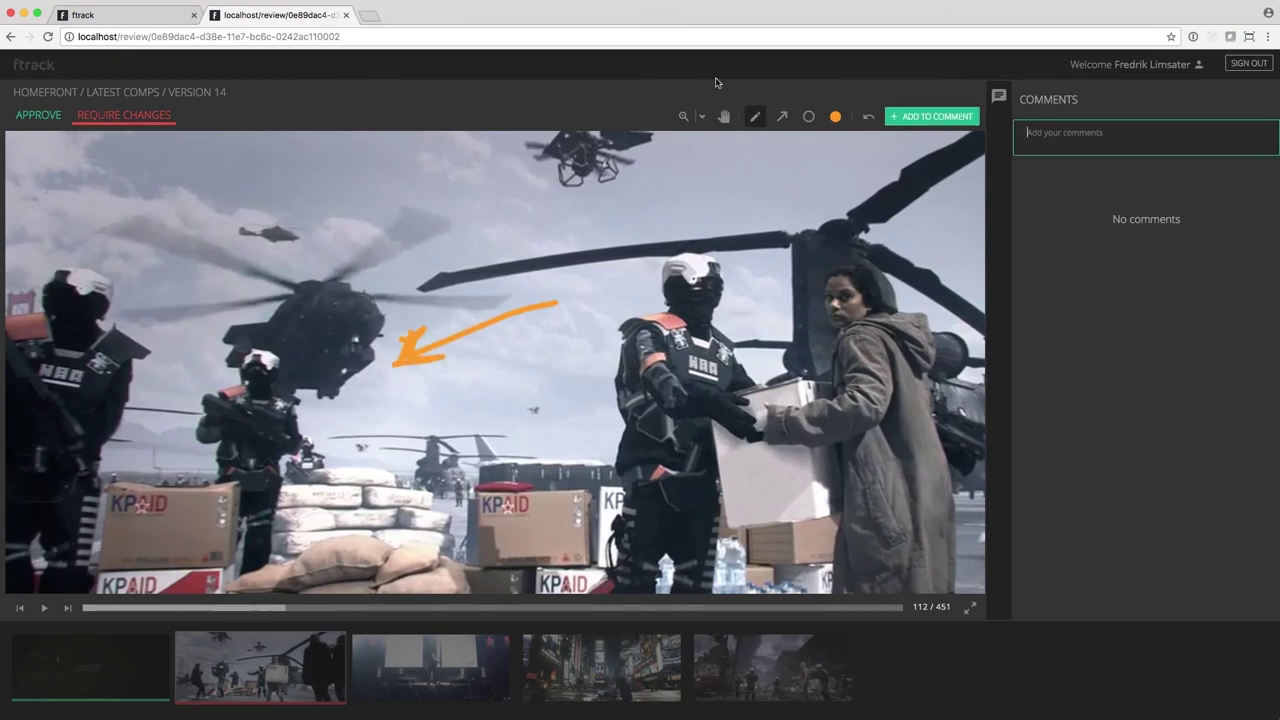
left_click(782, 116)
left_click_drag(132, 236, 252, 312)
left_click(1140, 132)
type("No no no, re")
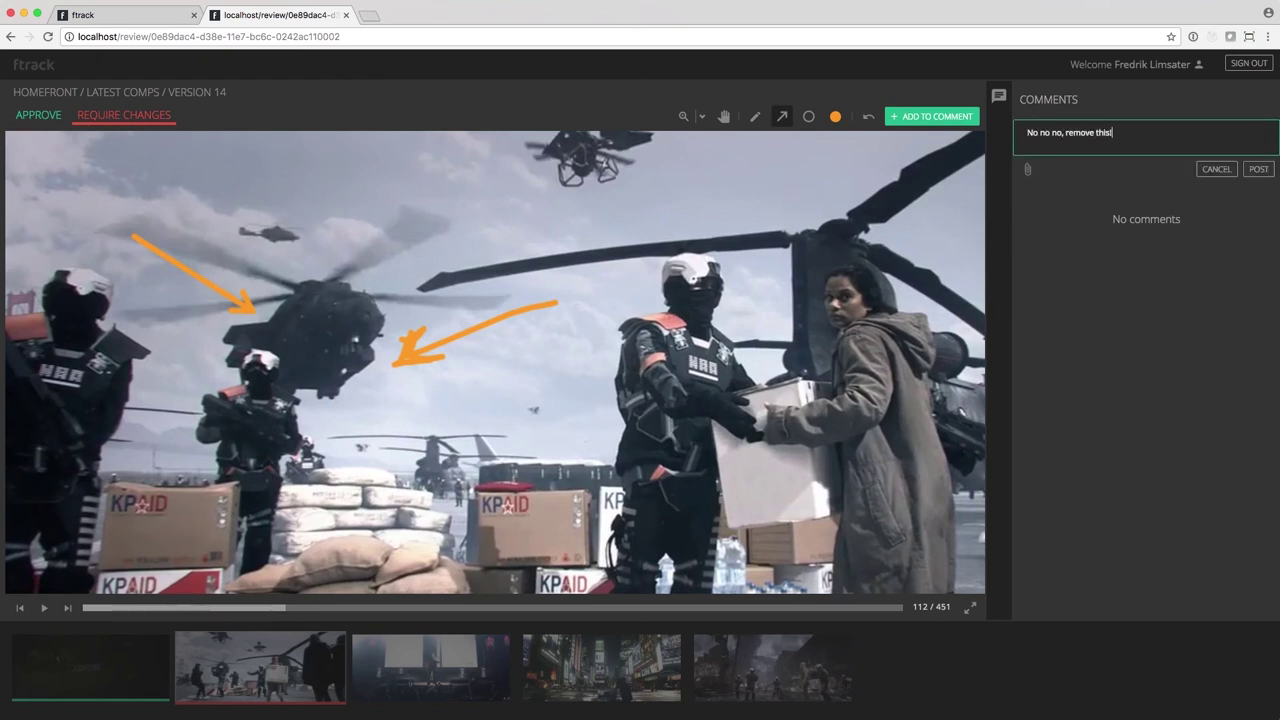
type("move this!")
left_click(1264, 172)
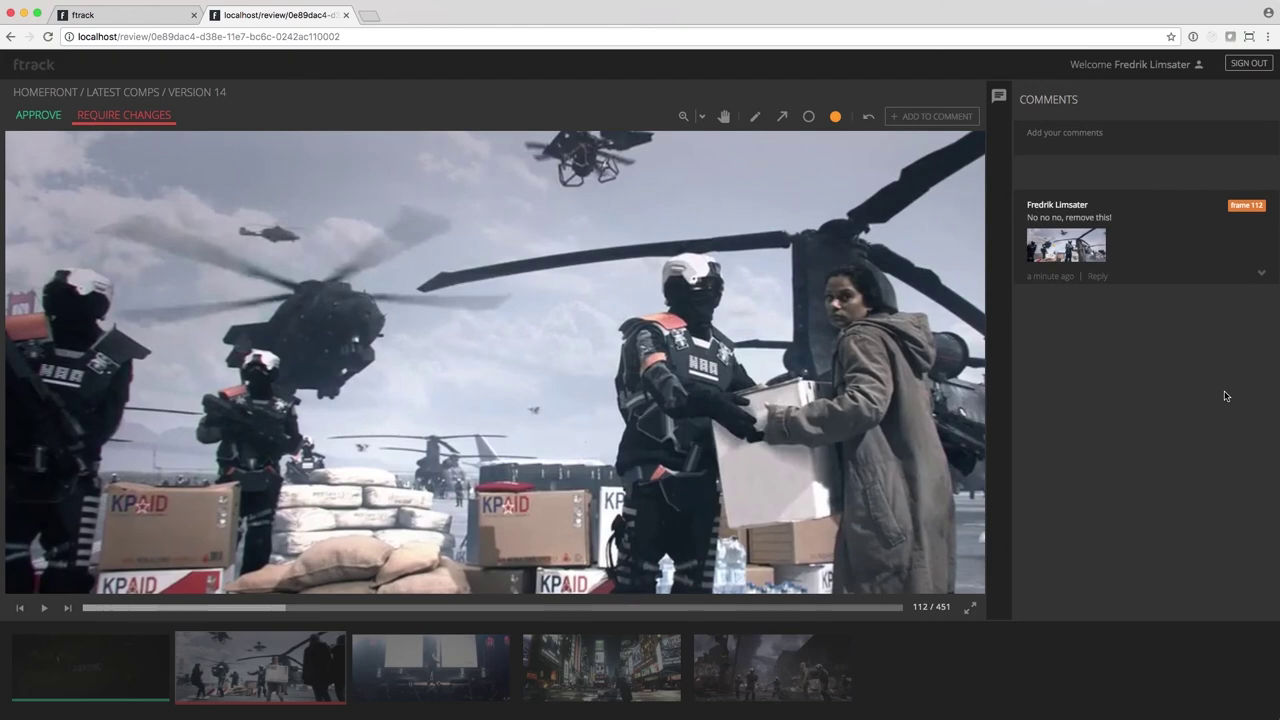
Close the review and check the Trailer 1 task's info details on the task board.
key("super+w")
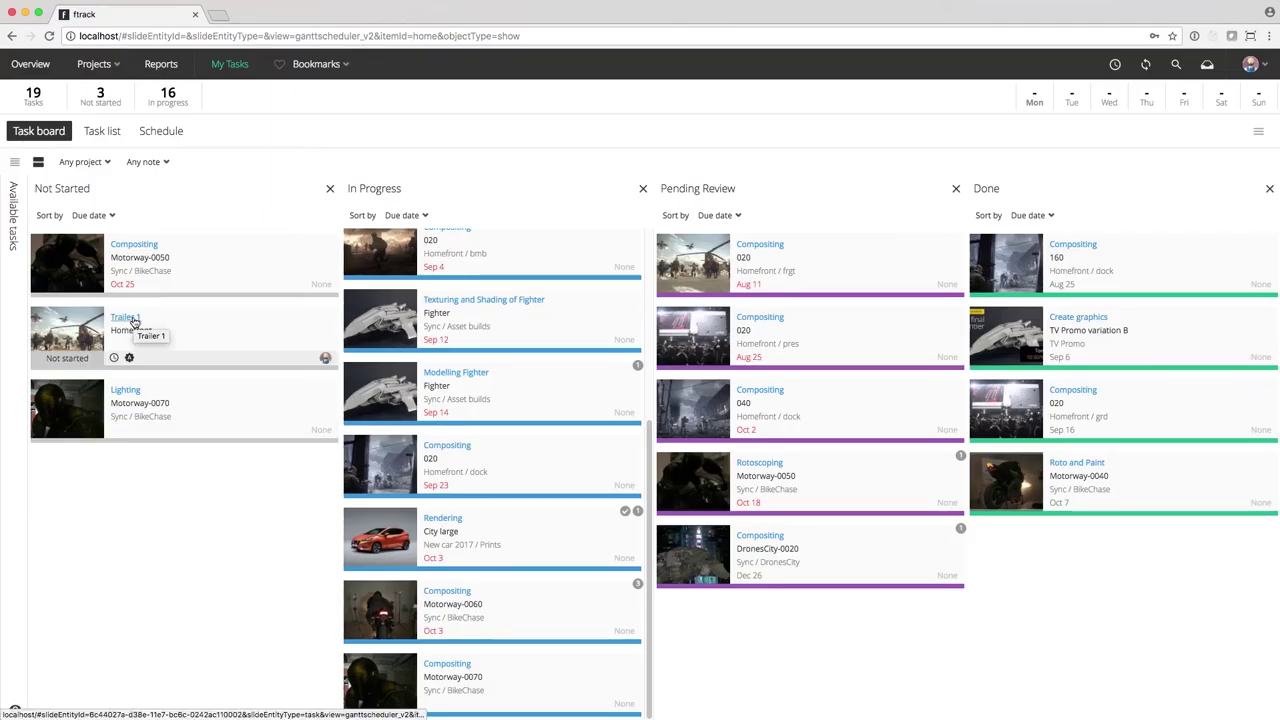
left_click(133, 320)
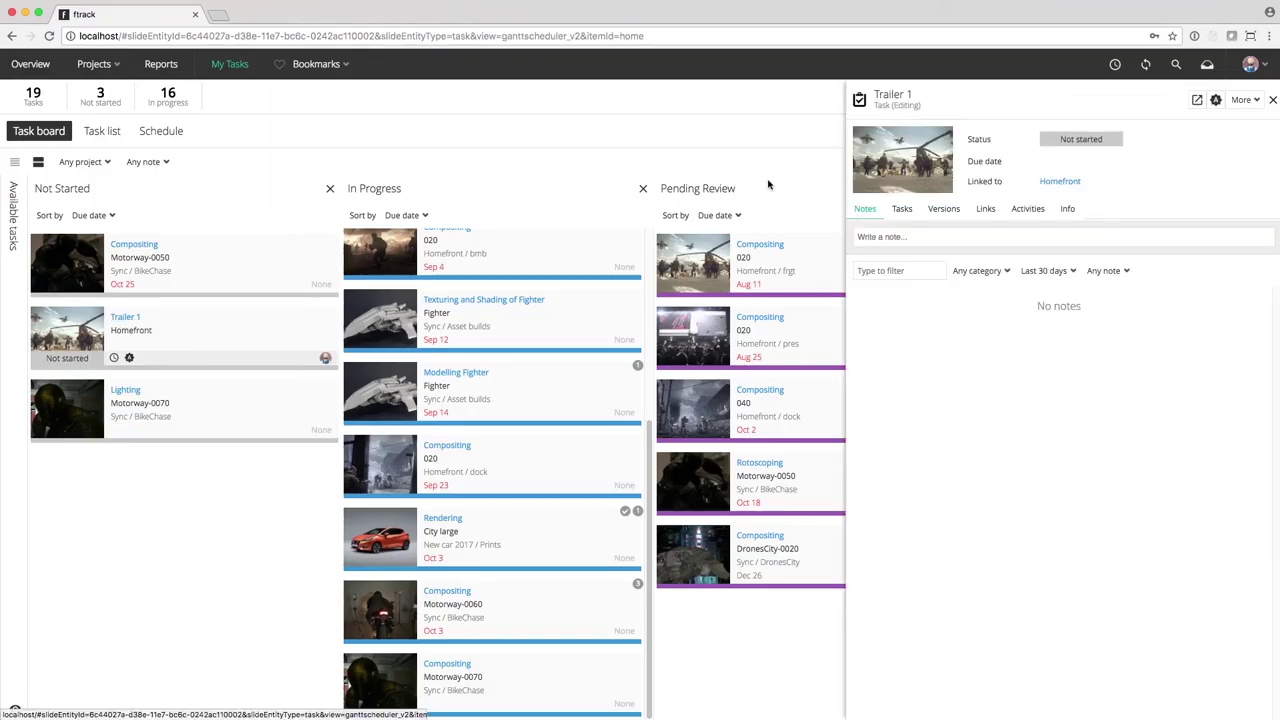
left_click(1062, 210)
left_click(1272, 100)
Start the time logger on Trailer 1 and move the task to In Progress.
left_click(114, 358)
left_click(1180, 141)
left_click(1040, 70)
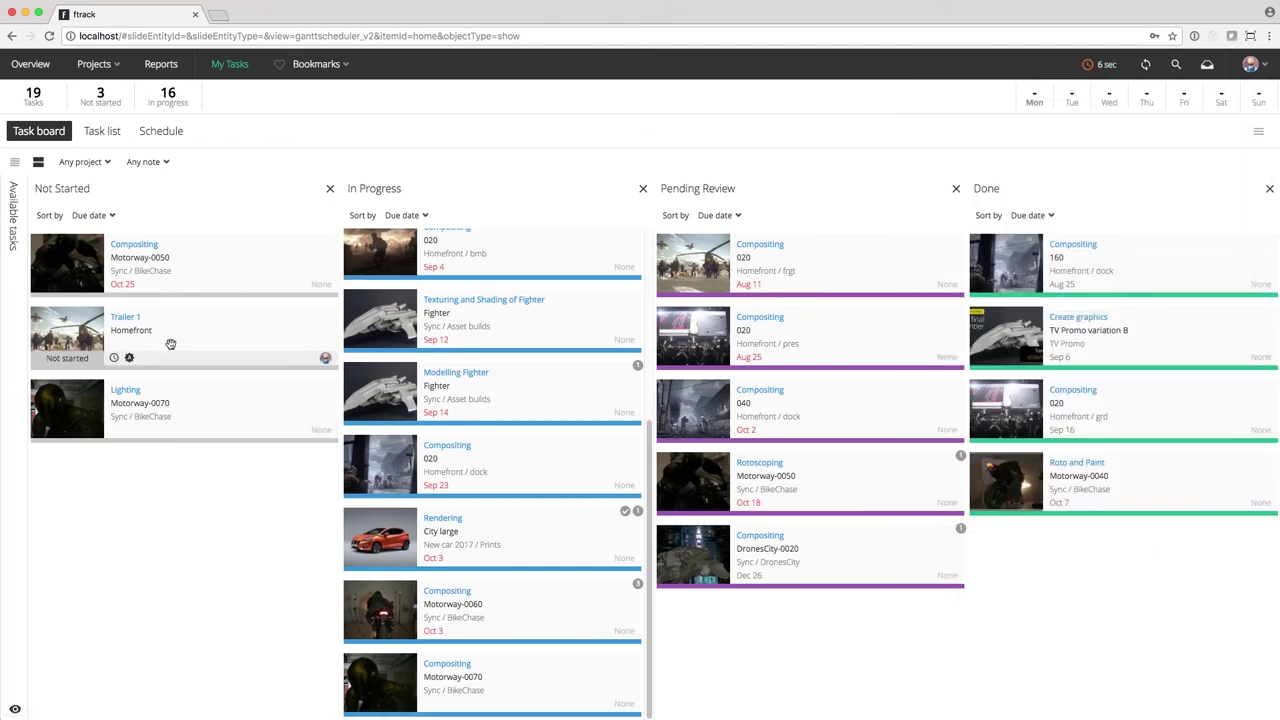
left_click_drag(170, 344, 440, 330)
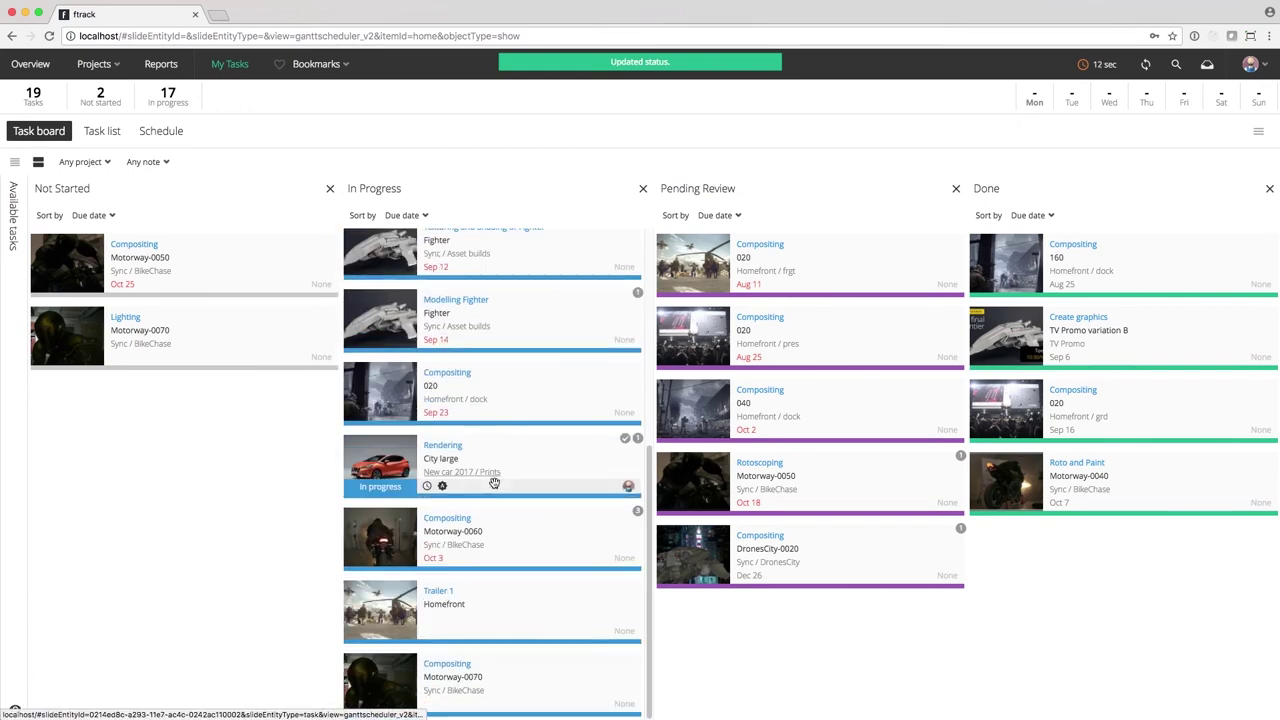
Launch Premiere Pro CC 2017 for Trailer 1 from its actions.
left_click(445, 630)
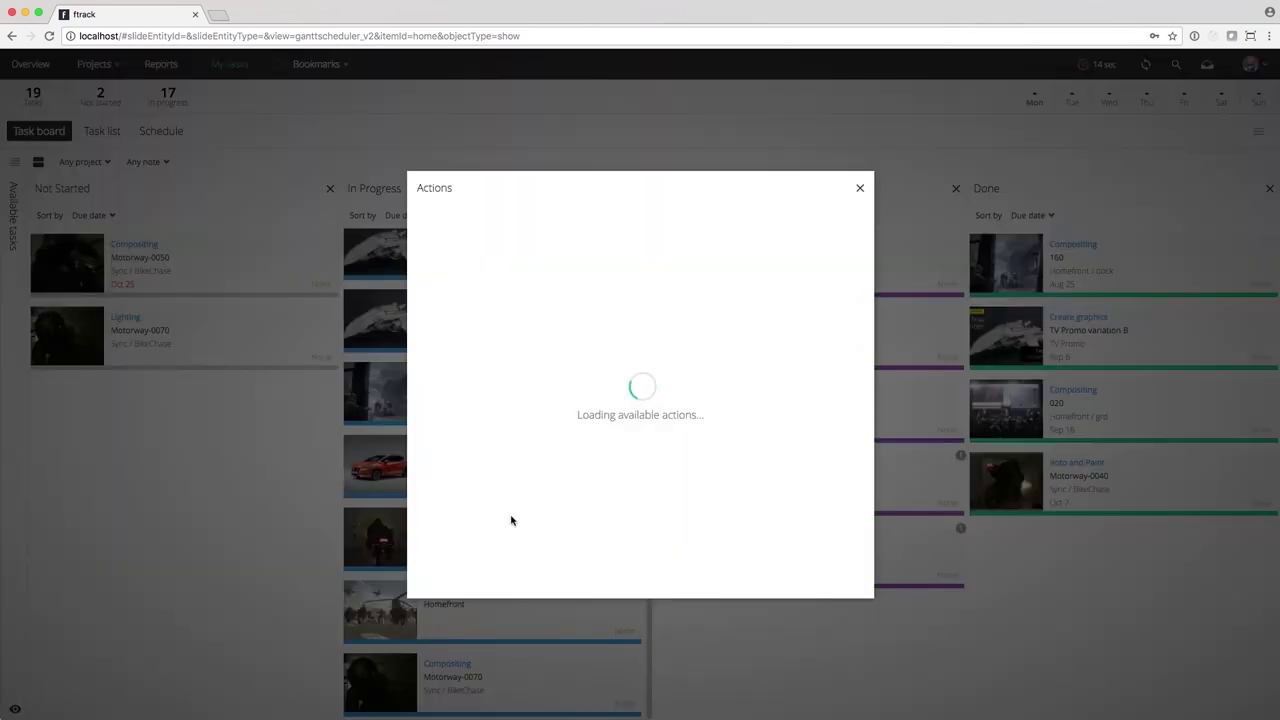
left_click(458, 272)
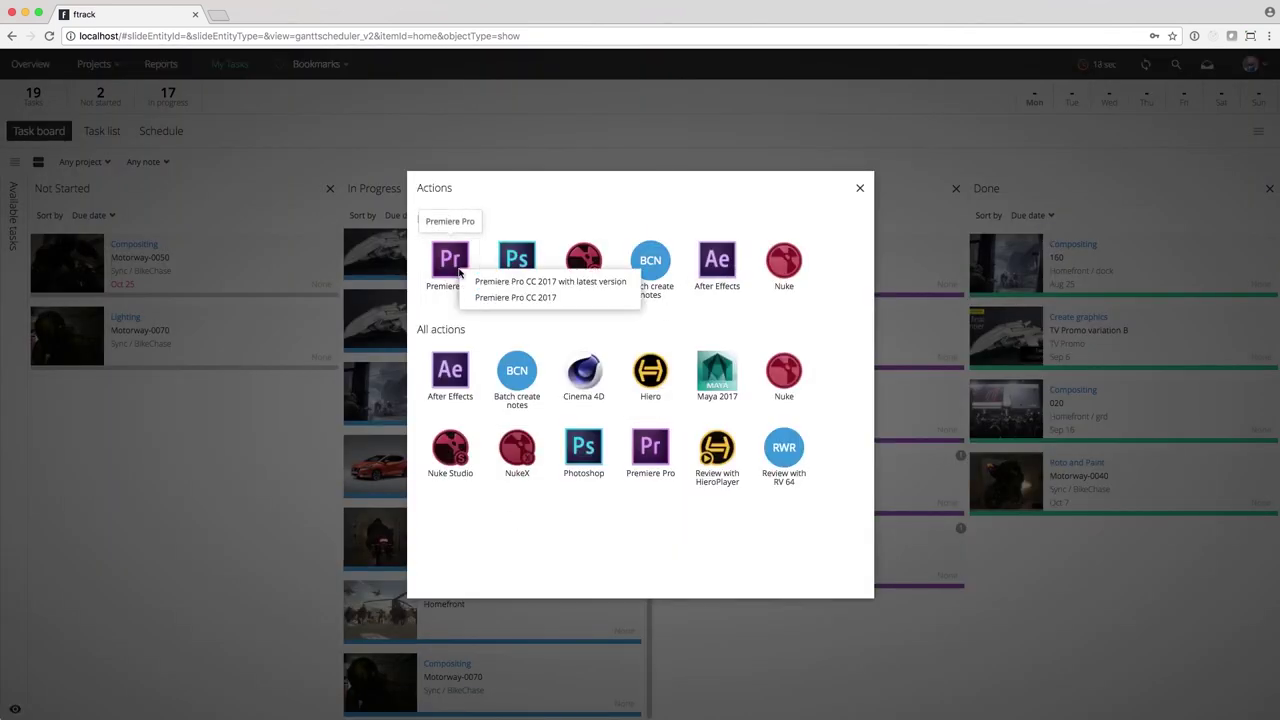
left_click(471, 297)
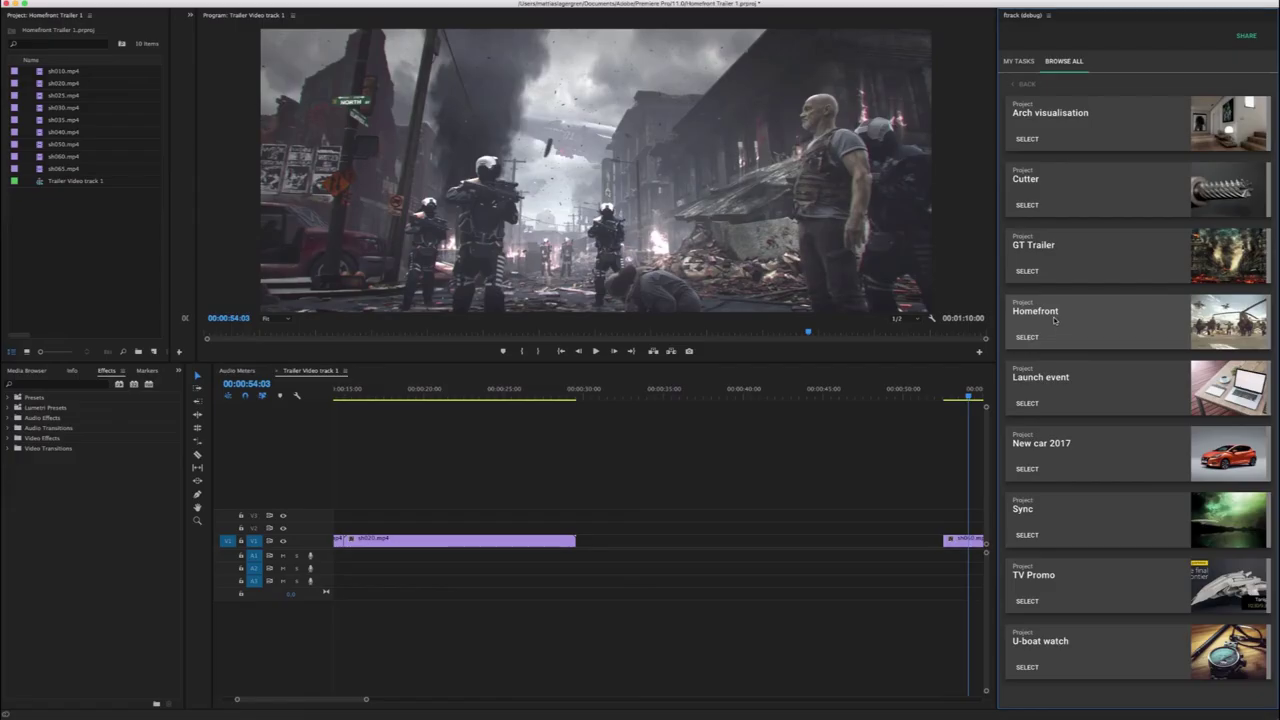
Browse the ftrack panel to Homefront > bmb > Compositing versions and list Render v3's files.
left_click(1054, 316)
left_click(1086, 197)
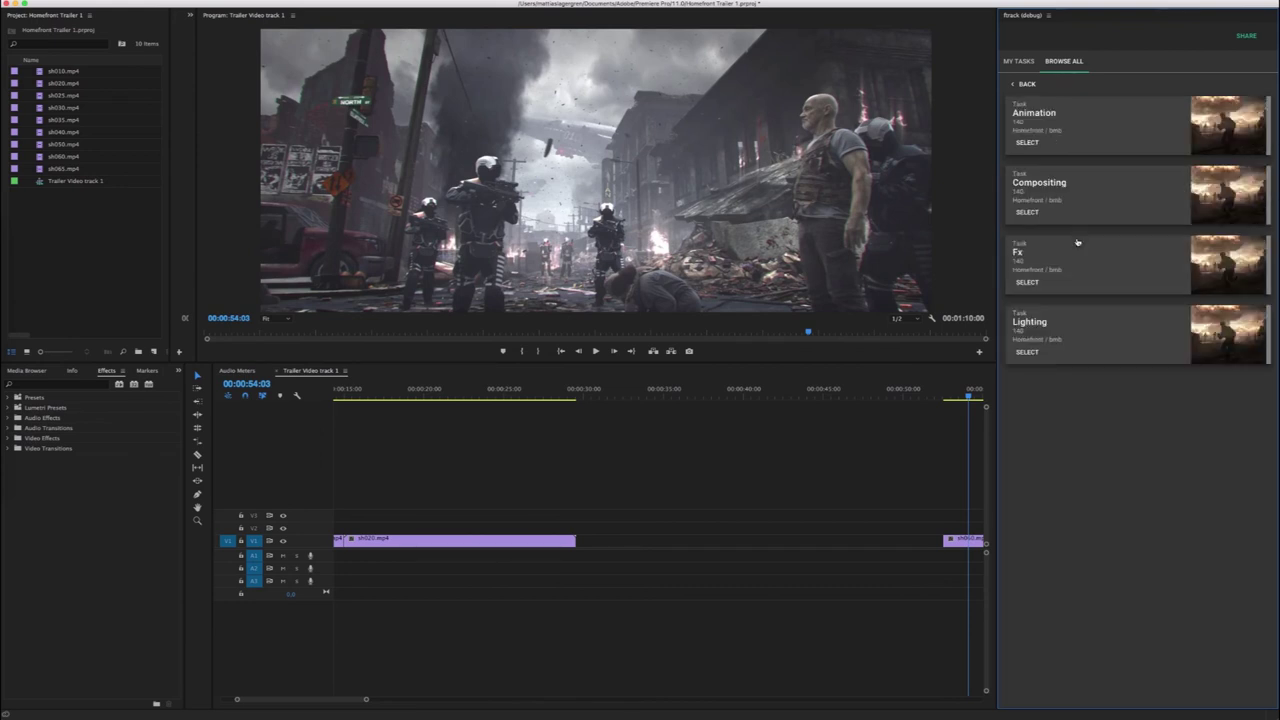
left_click(1071, 190)
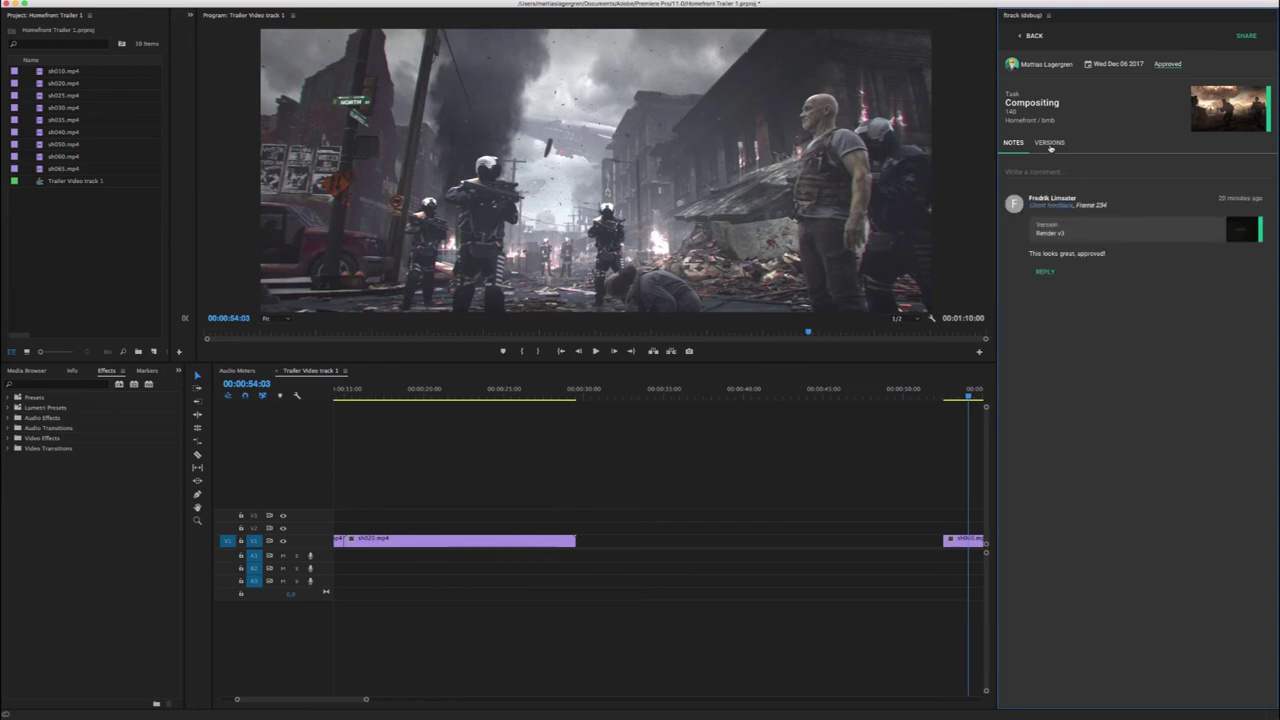
left_click(1049, 143)
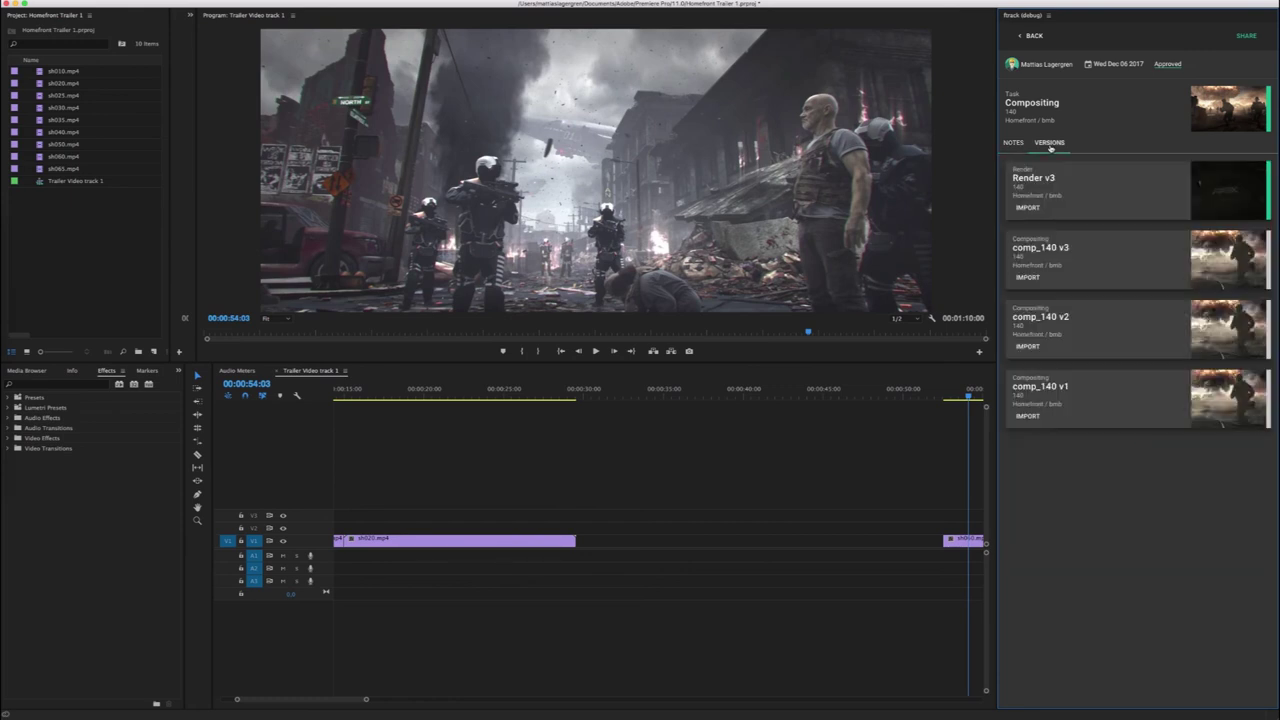
left_click(1030, 208)
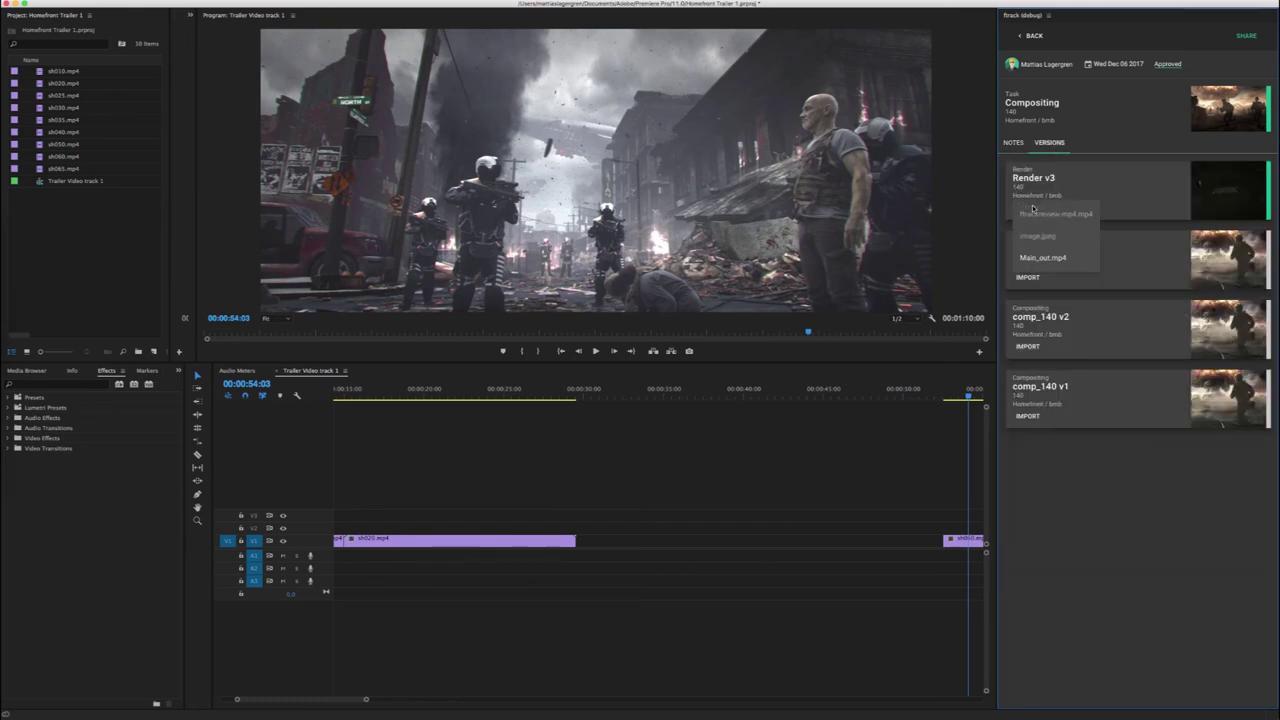
Import main_out.mp4, place it on the timeline between clips, and preview it.
left_click(1045, 258)
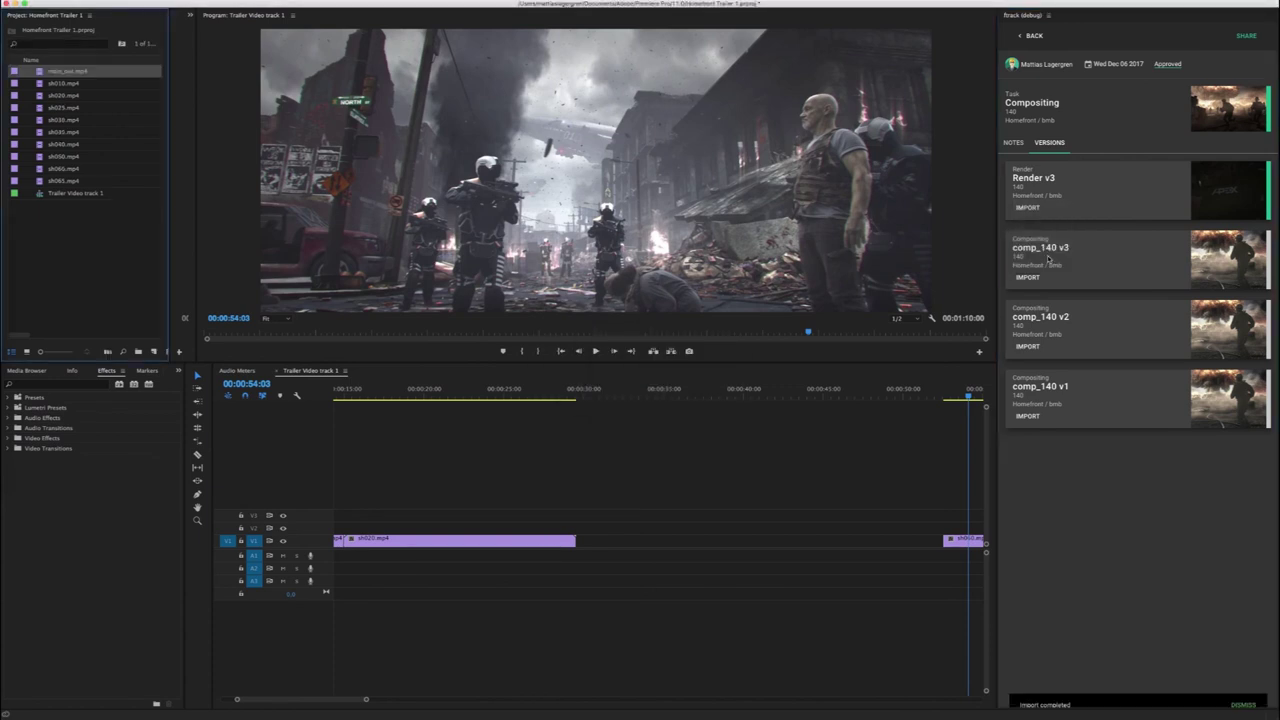
left_click_drag(58, 73, 603, 527)
left_click_drag(782, 392, 738, 395)
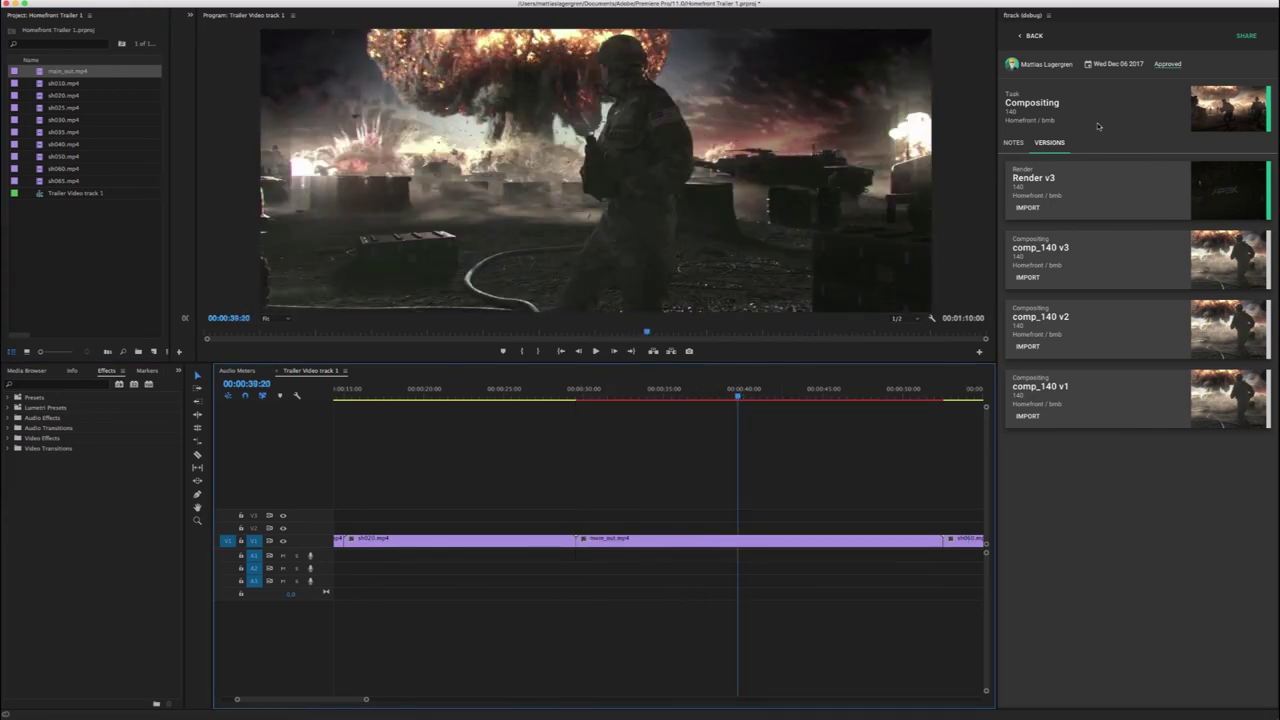
Return to the ftrack project list and open Homefront's Trailer 1 task.
left_click(1034, 36)
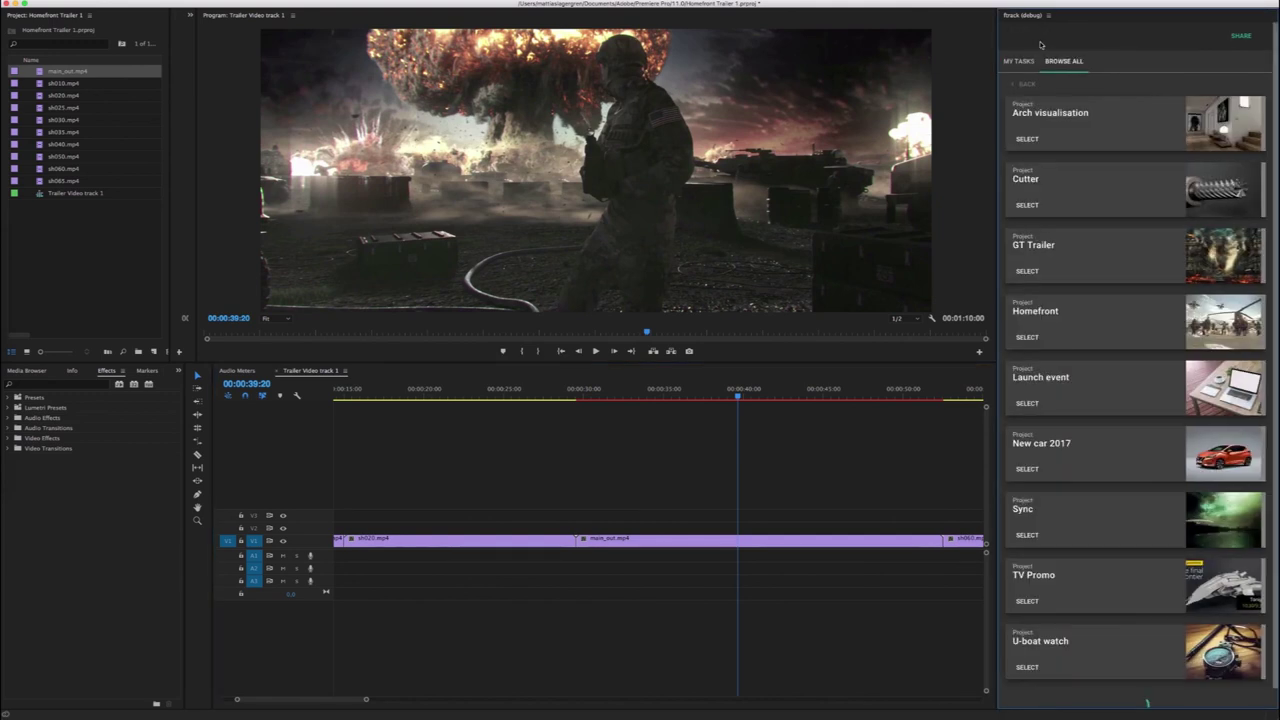
left_click(1092, 326)
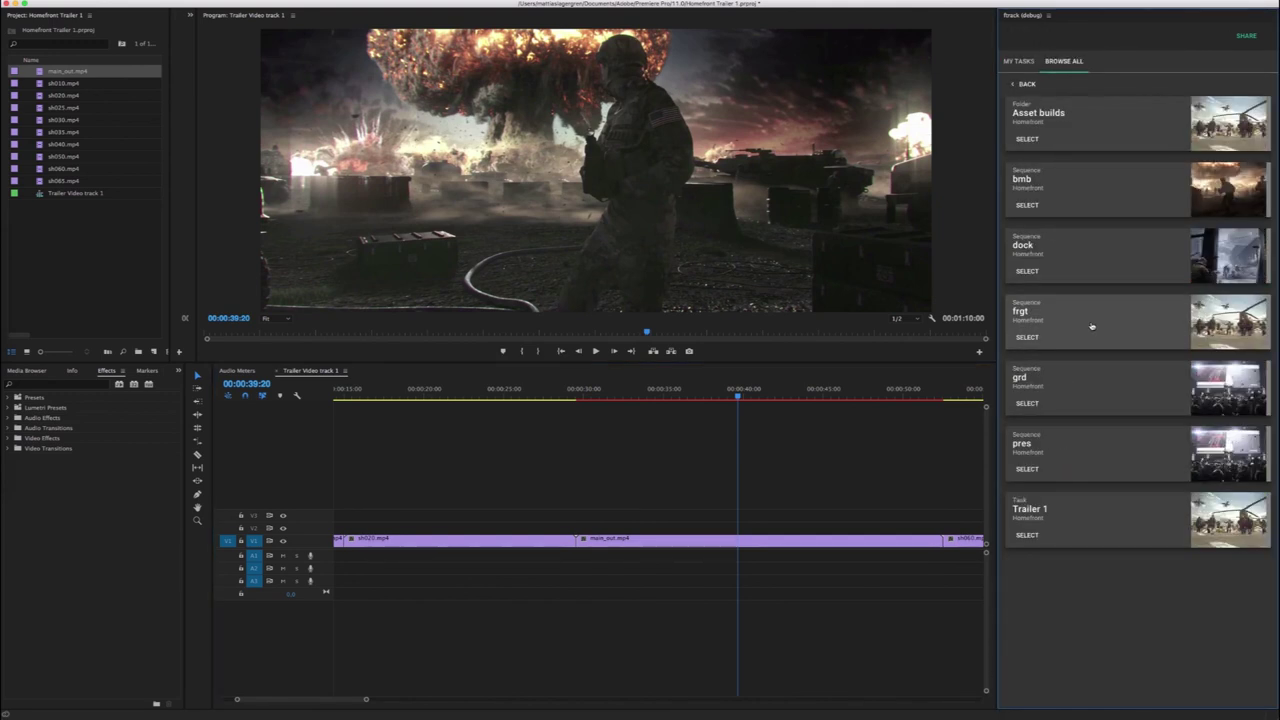
left_click(1032, 538)
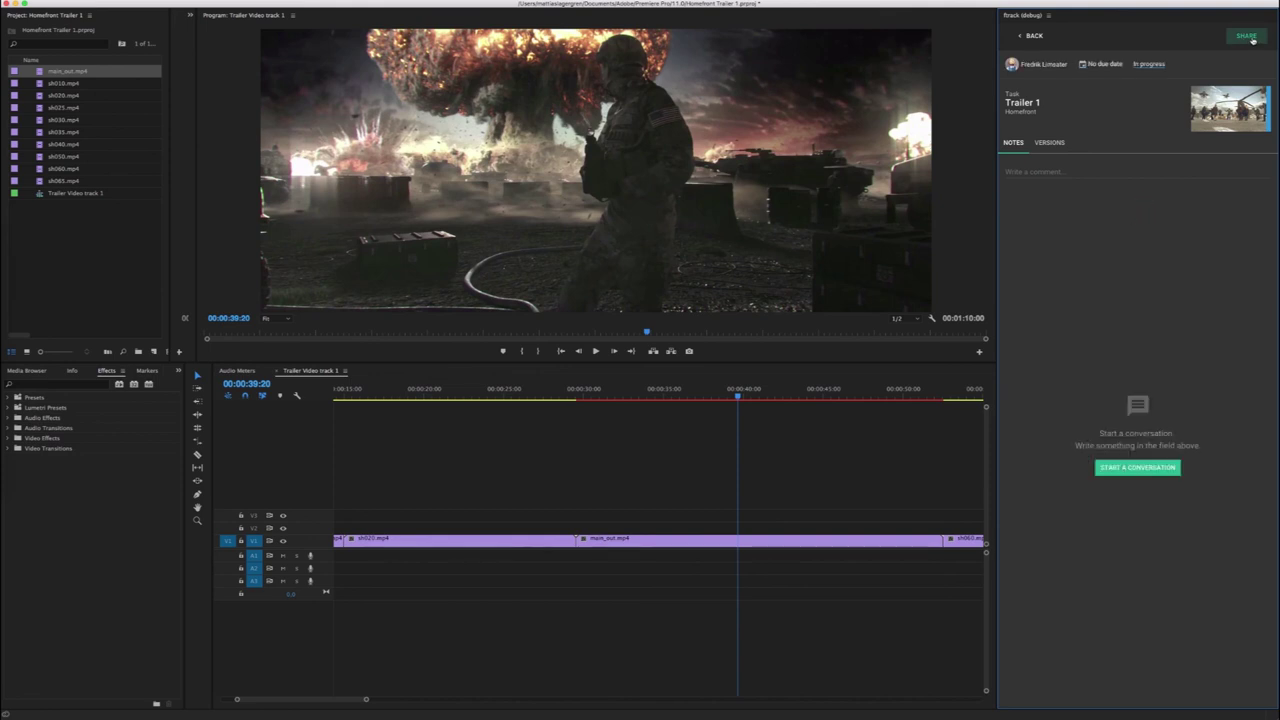